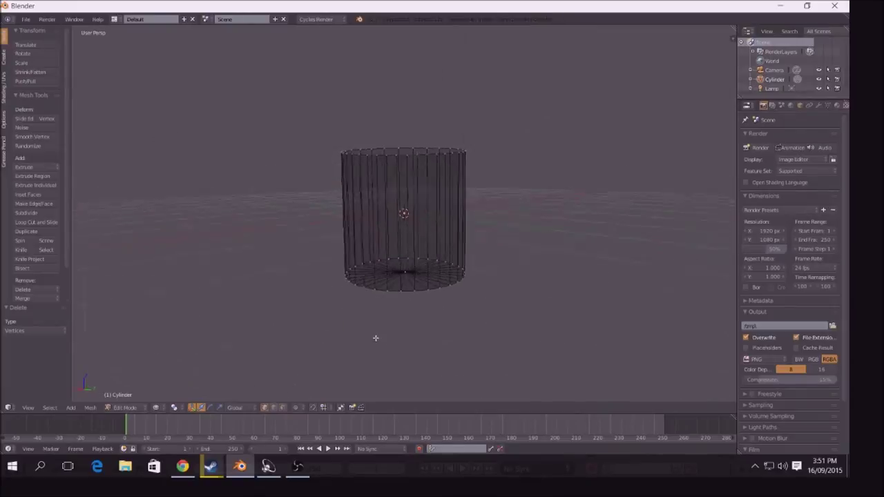
# - Add two evenly spaced horizontal loop cuts around the cylinder's side in front orthographic view
pyautogui.press('KP_5')
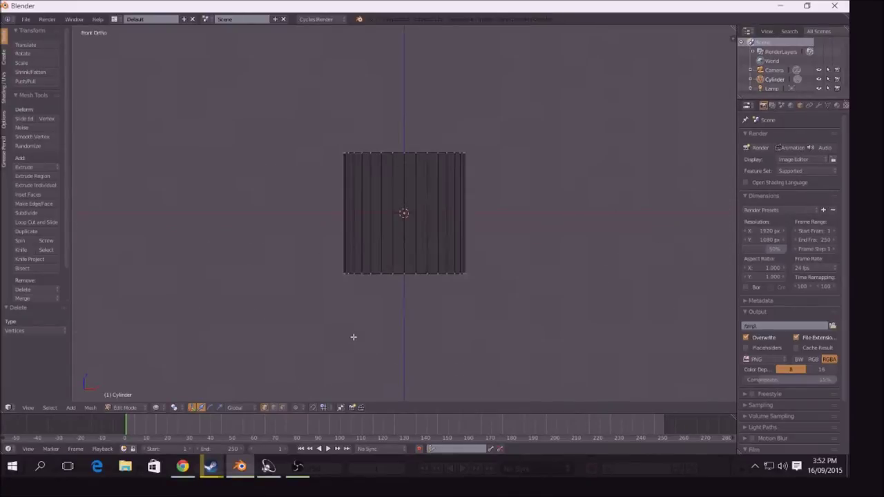
pyautogui.scroll(4, 354, 337)
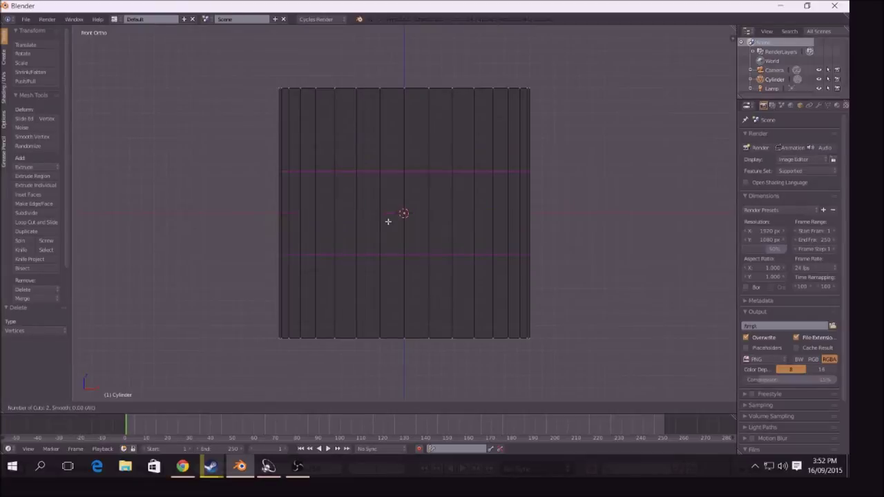
pyautogui.rightClick(483, 224)
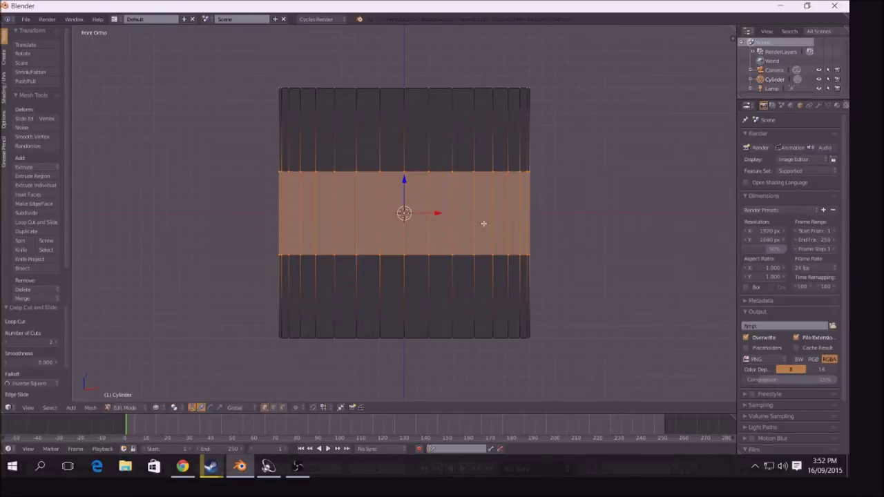
pyautogui.press('a')
pyautogui.press('a')
pyautogui.moveTo(630, 331); pyautogui.dragTo(540, 336, button='middle')
pyautogui.press('KP_1')
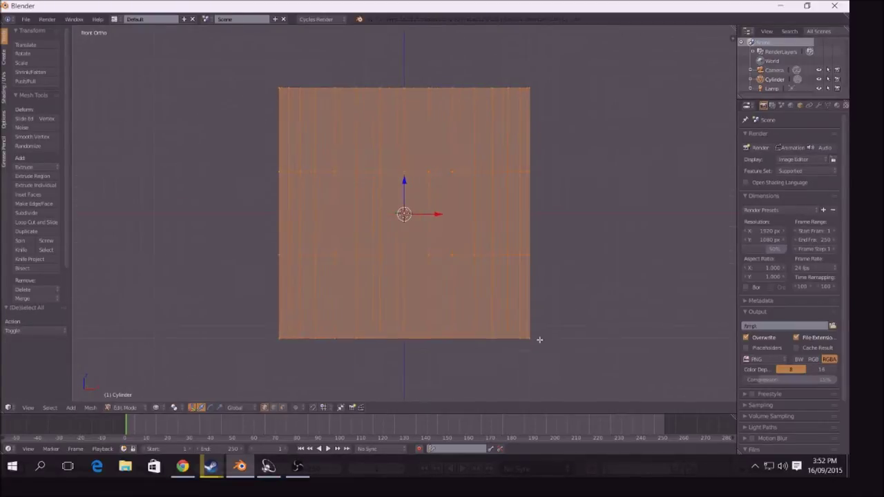
# - Lower the cylinder's top ring about 0.5 units along Z and scale it inward slightly to taper the rim
pyautogui.press('a')
pyautogui.press('b')
pyautogui.moveTo(264, 71); pyautogui.dragTo(576, 109)
pyautogui.moveTo(404, 54); pyautogui.dragTo(407, 117)
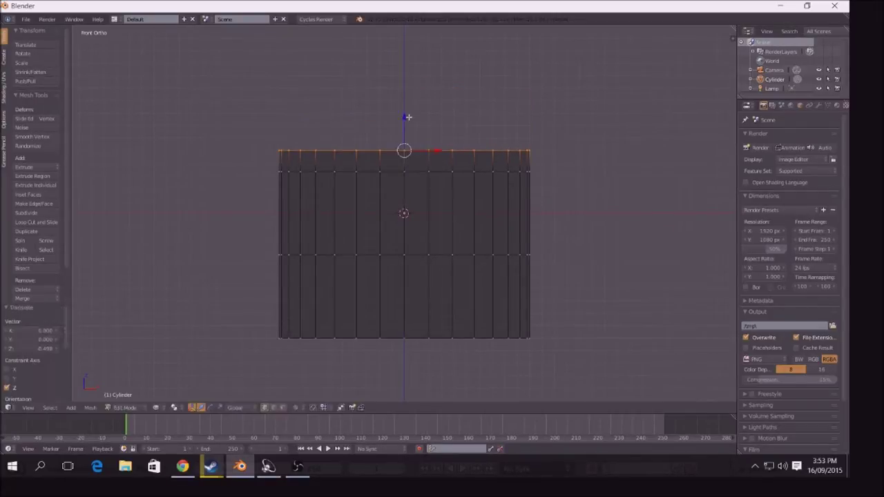
pyautogui.press('s')
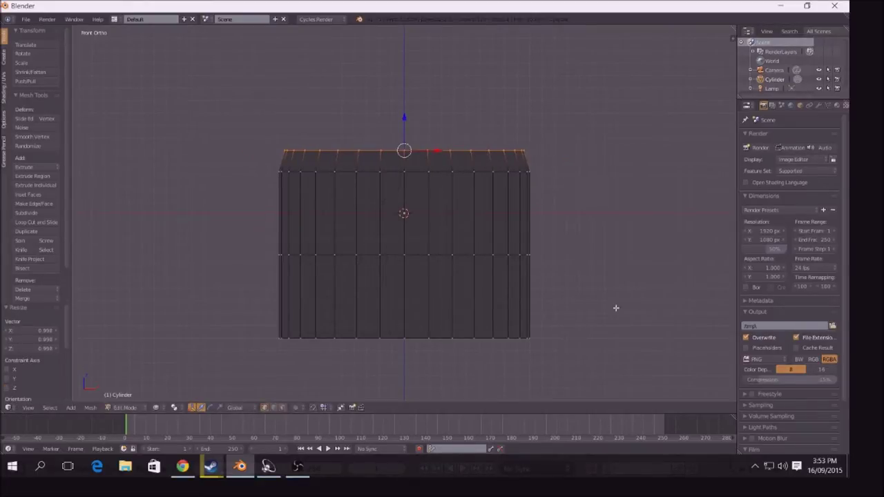
# - Move the lower edge loop down about 0.6 units along Z, to just above the base ring
pyautogui.moveTo(264, 247); pyautogui.dragTo(554, 275)
pyautogui.press('a')
pyautogui.press('b')
pyautogui.moveTo(263, 242); pyautogui.dragTo(584, 272)
pyautogui.moveTo(405, 223); pyautogui.dragTo(408, 298)
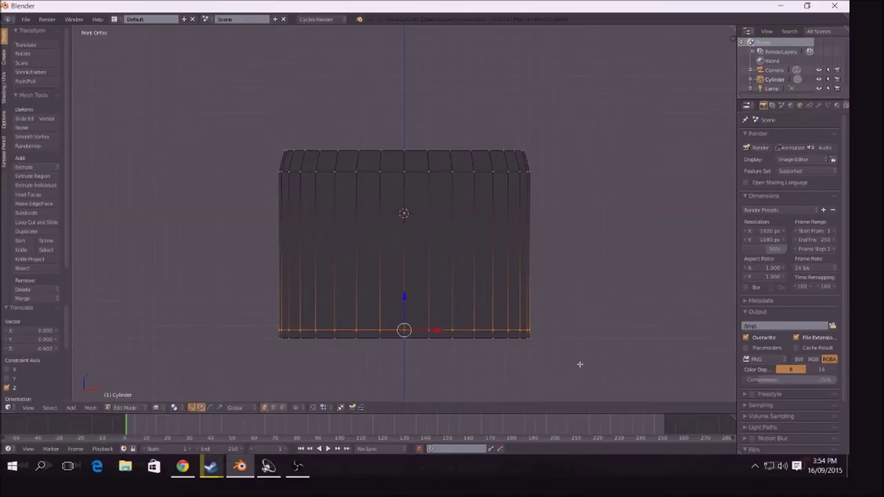
# - Extend the cylinder by moving its base ring down along Z
pyautogui.press('a')
pyautogui.moveTo(404, 307); pyautogui.dragTo(412, 373)
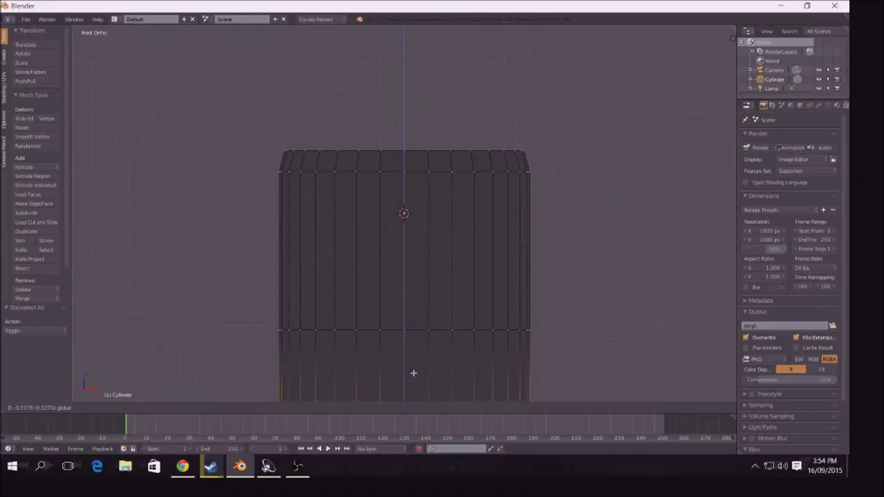
pyautogui.moveTo(552, 373); pyautogui.dragTo(577, 210, button='middle')
pyautogui.press('KP_1')
pyautogui.moveTo(405, 208); pyautogui.dragTo(407, 227)
# - Select the edge loop above the base and move it down about 0.59 units along Z
pyautogui.press('a')
pyautogui.press('b')
pyautogui.moveTo(269, 142); pyautogui.dragTo(566, 204)
pyautogui.moveTo(405, 133); pyautogui.dragTo(400, 206)
# - Select the base ring and scale it inward to about 0.974 to taper the bottom
pyautogui.press('b')
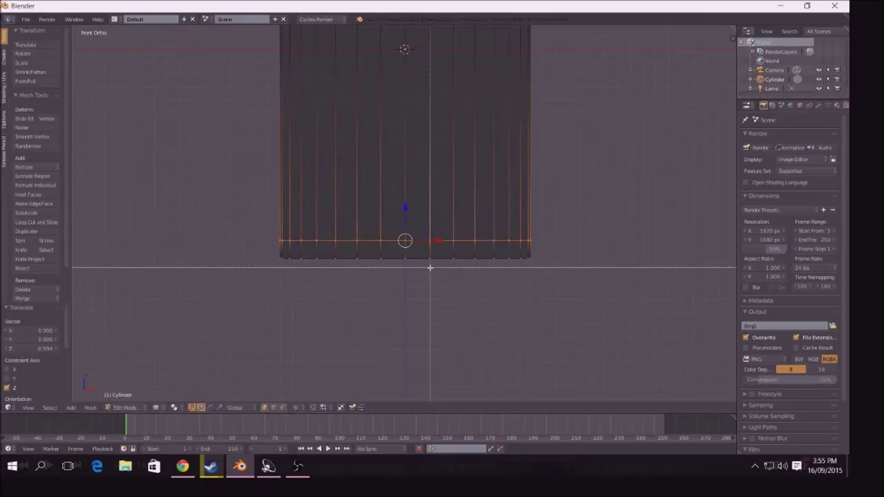
pyautogui.rightClick(278, 256)
pyautogui.press('a')
pyautogui.press('b')
pyautogui.moveTo(276, 254); pyautogui.dragTo(298, 258)
pyautogui.click(531, 264)
pyautogui.moveTo(595, 210); pyautogui.dragTo(442, 236, button='middle')
pyautogui.scroll(-4, 591, 210)
pyautogui.rightClick(428, 148)
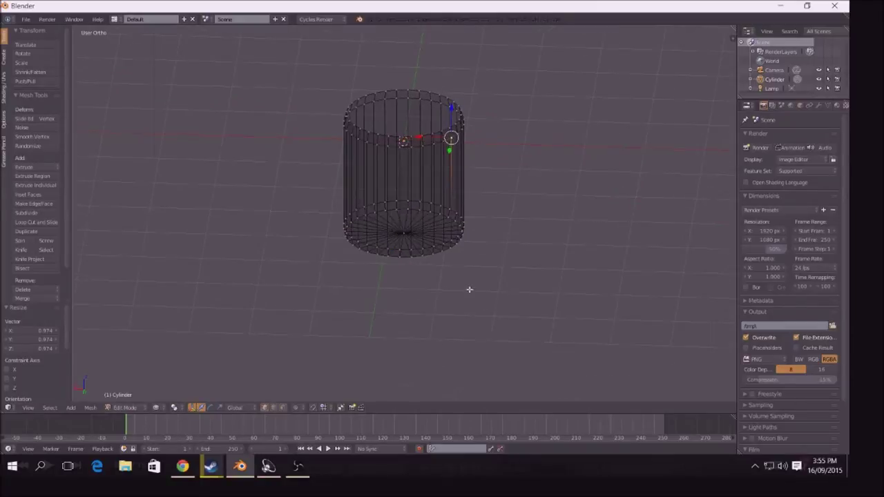
pyautogui.press('a')
pyautogui.press('s')
pyautogui.press('x')
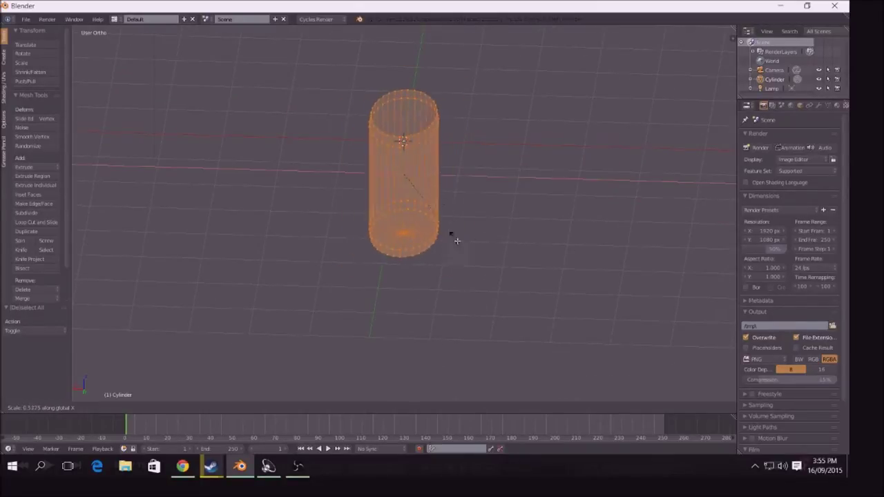
pyautogui.press('y')
pyautogui.rightClick(422, 235)
# - Stretch the whole cylinder vertically along Z
pyautogui.moveTo(442, 293); pyautogui.dragTo(398, 265, button='middle')
pyautogui.press('s')
pyautogui.press('z')
pyautogui.click(442, 307)
# - Raise the whole cylinder along Z until it is centred on its origin, and deselect the mesh
pyautogui.moveTo(536, 332)
pyautogui.mouseDown(button='middle')
pyautogui.moveTo(573, 306)
pyautogui.moveTo(495, 302)
pyautogui.moveTo(522, 328)
pyautogui.mouseUp(button='middle')
pyautogui.press('g')
pyautogui.press('z')
pyautogui.click(551, 193)
pyautogui.press('KP_1')
pyautogui.rightClick(565, 224)
pyautogui.press('g')
pyautogui.press('z')
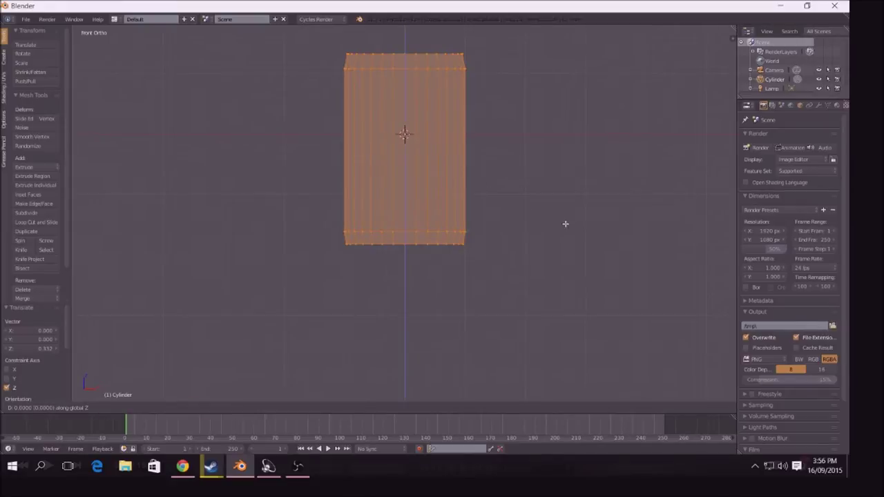
pyautogui.click(568, 211)
pyautogui.moveTo(583, 289); pyautogui.dragTo(525, 297, button='middle')
pyautogui.press('a')
# - Return the cylinder to Object Mode and display it with Solid shading
pyautogui.scroll(1, 530, 317)
pyautogui.press('KP_5')
pyautogui.scroll(-3, 551, 258)
pyautogui.moveTo(551, 259); pyautogui.dragTo(426, 268, button='middle')
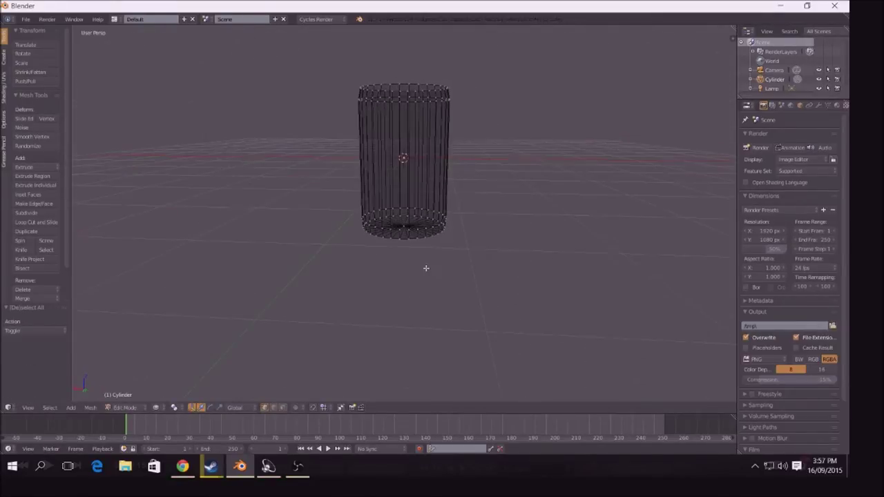
pyautogui.click(124, 407)
pyautogui.click(128, 394)
pyautogui.click(169, 408)
pyautogui.click(181, 367)
pyautogui.moveTo(294, 345)
pyautogui.mouseDown(button='middle')
pyautogui.moveTo(336, 345)
pyautogui.moveTo(338, 270)
pyautogui.moveTo(390, 269)
pyautogui.mouseUp(button='middle')
pyautogui.moveTo(617, 269); pyautogui.dragTo(594, 258, button='middle')
# - Place the 3D cursor beside the mug in front view, add a Path curve there and shift it along X
pyautogui.press('KP_1')
pyautogui.press('KP_5')
pyautogui.scroll(4, 647, 235)
pyautogui.keyDown('shift'); pyautogui.moveTo(646, 211); pyautogui.dragTo(438, 307, button='middle'); pyautogui.keyUp('shift')
pyautogui.click(455, 199)
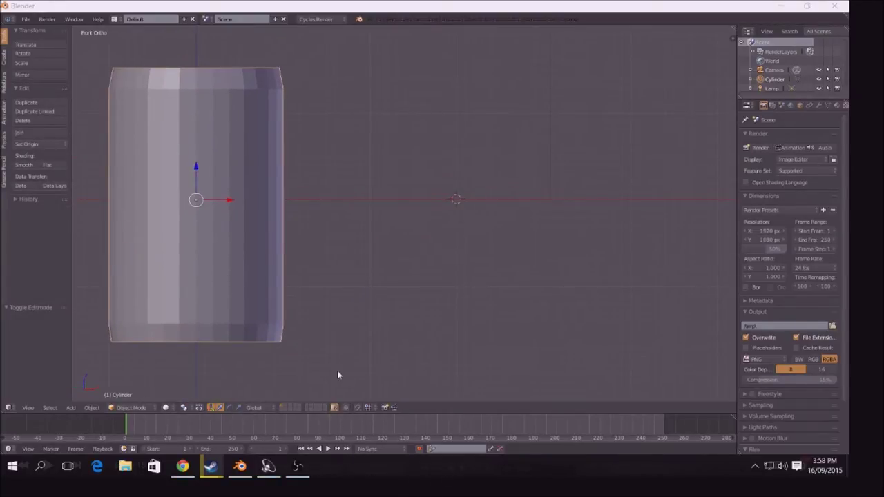
pyautogui.hotkey('shift', 'a')
pyautogui.moveTo(424, 244)
pyautogui.click(476, 287)
pyautogui.press('g')
pyautogui.press('x')
pyautogui.click(509, 261)
# - In Edit Mode, bring the path's two end points near the mug, one high and one low
pyautogui.click(130, 386)
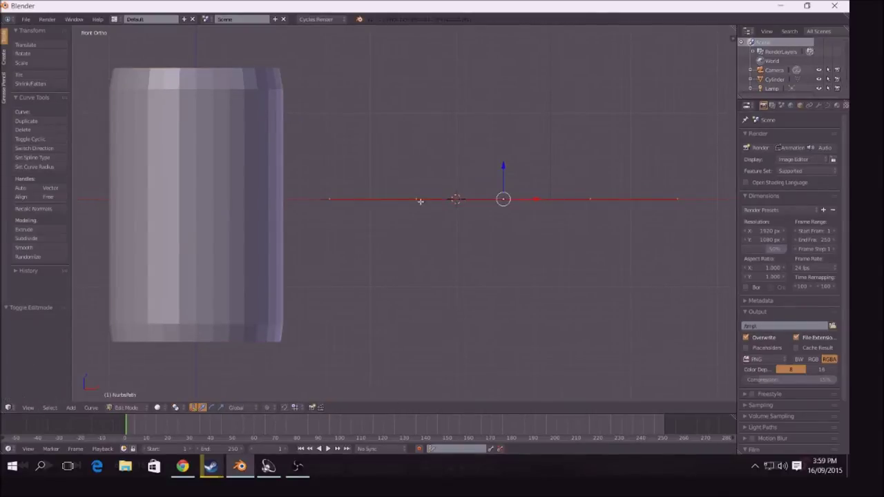
pyautogui.moveTo(331, 201); pyautogui.dragTo(334, 219, button='right')
pyautogui.click(361, 134)
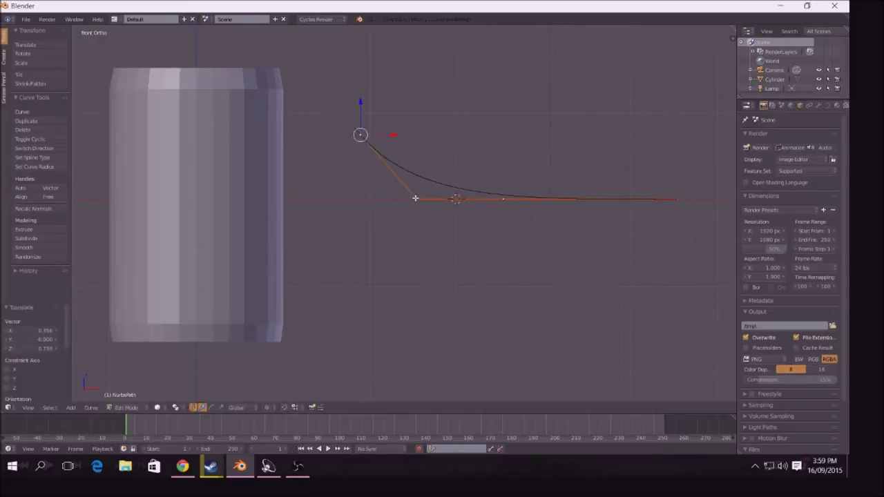
pyautogui.moveTo(504, 200); pyautogui.dragTo(503, 231, button='right')
pyautogui.moveTo(676, 201); pyautogui.dragTo(375, 282, button='right')
# - Reposition the path's inner control points to form an outward handle curve, and return to Object Mode
pyautogui.moveTo(503, 201); pyautogui.dragTo(372, 202, button='right')
pyautogui.click(372, 201)
pyautogui.moveTo(590, 199); pyautogui.dragTo(424, 221, button='right')
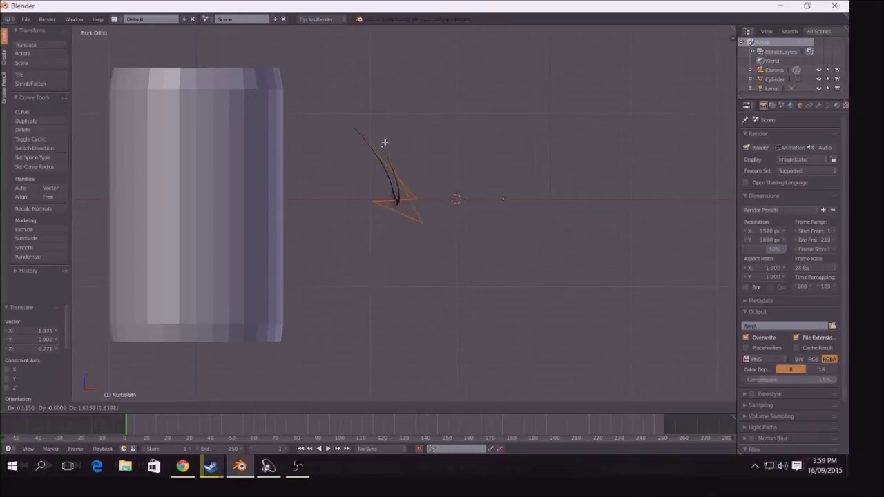
pyautogui.moveTo(379, 202); pyautogui.dragTo(331, 202, button='right')
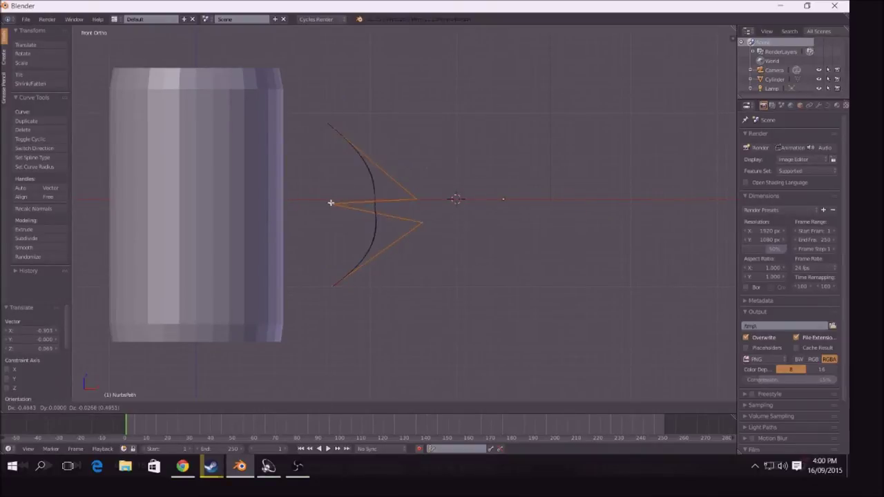
pyautogui.moveTo(416, 199); pyautogui.dragTo(433, 122, button='right')
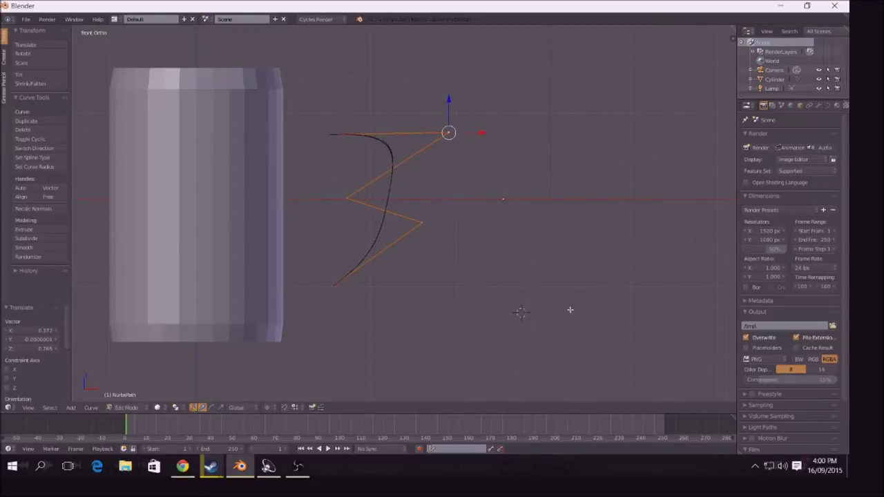
pyautogui.moveTo(446, 339); pyautogui.dragTo(608, 315, button='middle')
pyautogui.press('KP_1')
pyautogui.click(131, 398)
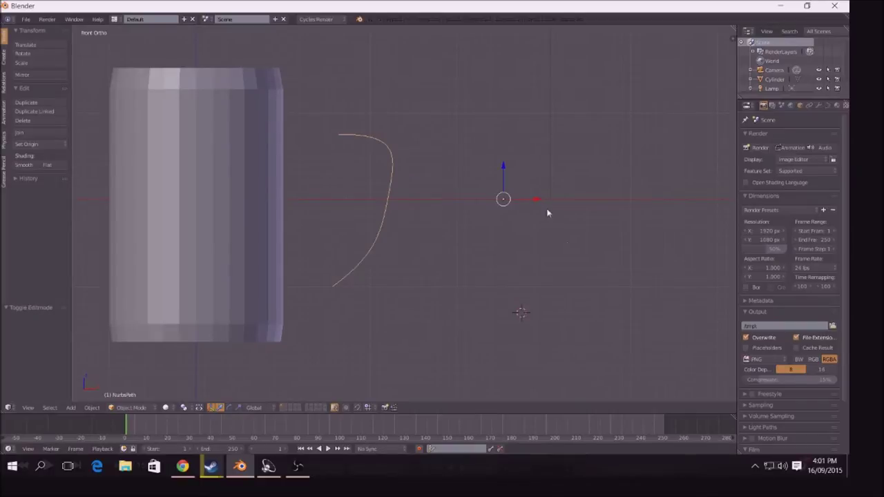
# - Add a Bezier circle on the far side of the handle path and scale it to 0.2
pyautogui.click(627, 199)
pyautogui.hotkey('shift', 'a')
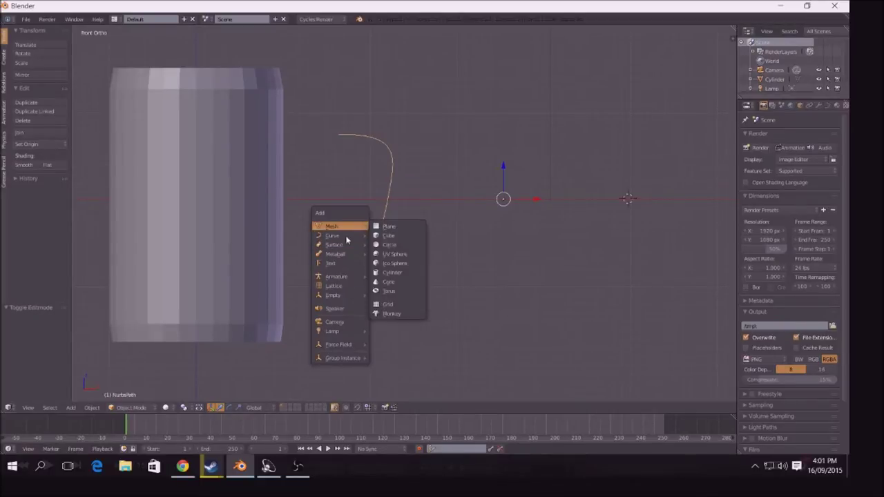
pyautogui.moveTo(348, 238)
pyautogui.click(380, 245)
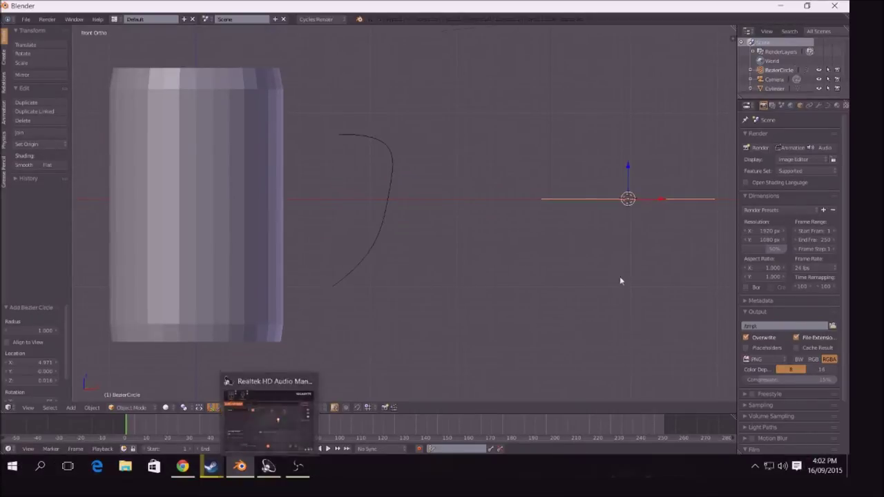
pyautogui.moveTo(619, 278); pyautogui.dragTo(562, 311, button='middle')
pyautogui.press('s')
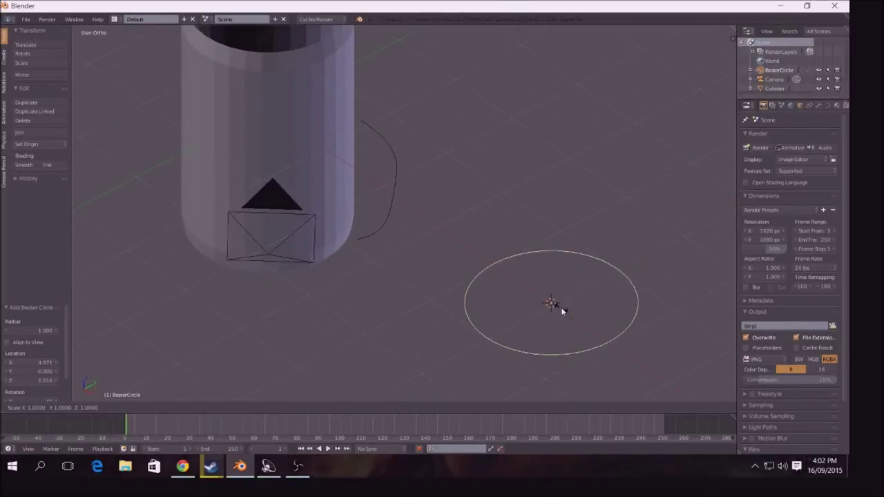
pyautogui.press('Escape')
pyautogui.write('s.2')
pyautogui.press('Return')
# - Set the Bezier circle as the handle path's bevel object
pyautogui.moveTo(462, 366); pyautogui.dragTo(375, 326, button='middle')
pyautogui.click(438, 244)
pyautogui.moveTo(398, 288); pyautogui.dragTo(389, 198, button='middle')
pyautogui.press('KP_1')
pyautogui.rightClick(388, 197)
pyautogui.click(828, 105)
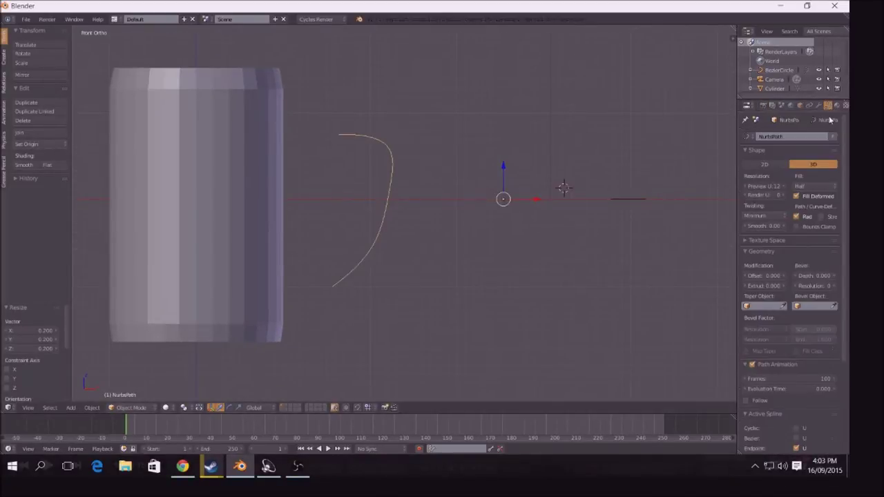
pyautogui.click(813, 307)
pyautogui.click(771, 325)
pyautogui.moveTo(714, 294)
pyautogui.mouseDown(button='middle')
pyautogui.moveTo(646, 312)
pyautogui.moveTo(709, 301)
pyautogui.mouseUp(button='middle')
# - Lower the Bezier circle's preview resolution to simplify the handle tube
pyautogui.rightClick(632, 203)
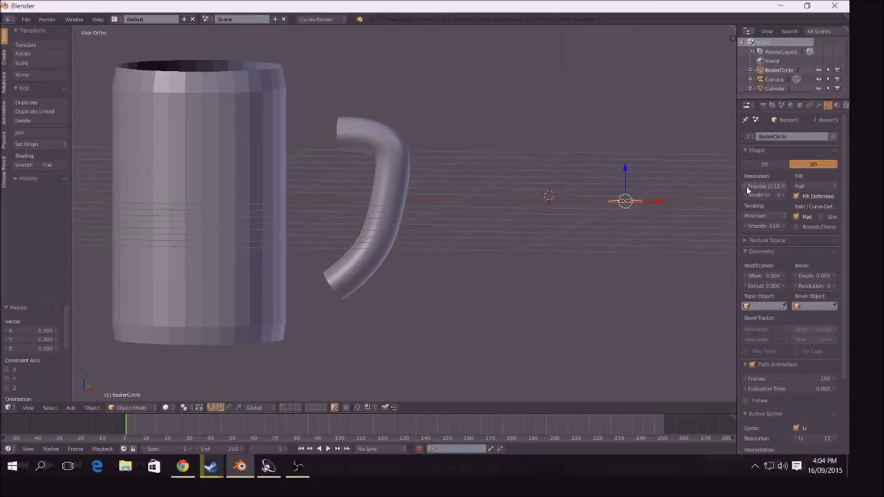
pyautogui.moveTo(748, 189); pyautogui.dragTo(719, 189)
pyautogui.moveTo(478, 265); pyautogui.dragTo(503, 291, button='middle')
# - Convert the handle curve to a mesh and delete the Bezier circle
pyautogui.rightClick(393, 187)
pyautogui.hotkey('alt', 'c')
pyautogui.click(386, 195)
pyautogui.moveTo(443, 265); pyautogui.dragTo(446, 250, button='middle')
pyautogui.rightClick(625, 201)
pyautogui.press('x')
pyautogui.click(621, 202)
# - Move the handle about 0.3 units along X toward the mug in top view
pyautogui.press('KP_7')
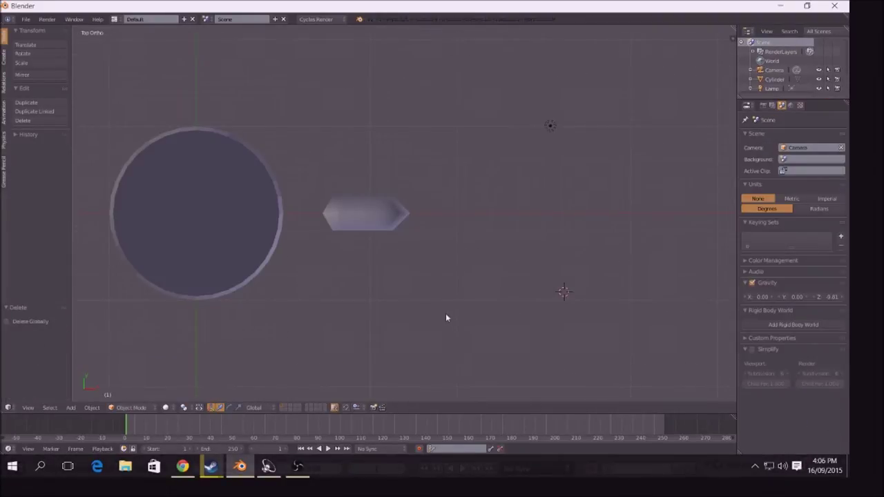
pyautogui.rightClick(367, 215)
pyautogui.press('g')
pyautogui.press('x')
pyautogui.click(340, 219)
pyautogui.moveTo(448, 319); pyautogui.dragTo(349, 301, button='middle')
# - Select the mug body together with the handle, join them into one object and deselect it
pyautogui.press('KP_7')
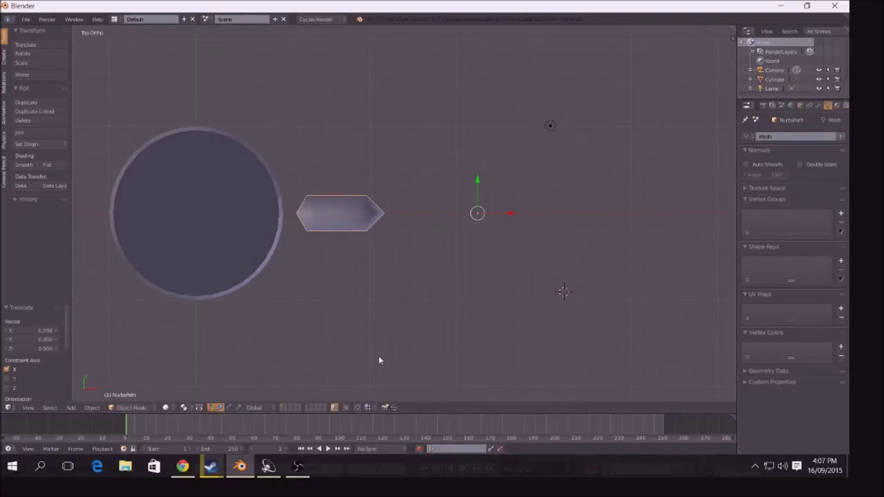
pyautogui.keyDown('shift'); pyautogui.rightClick(266, 265); pyautogui.keyUp('shift')
pyautogui.moveTo(372, 291); pyautogui.dragTo(369, 221, button='middle')
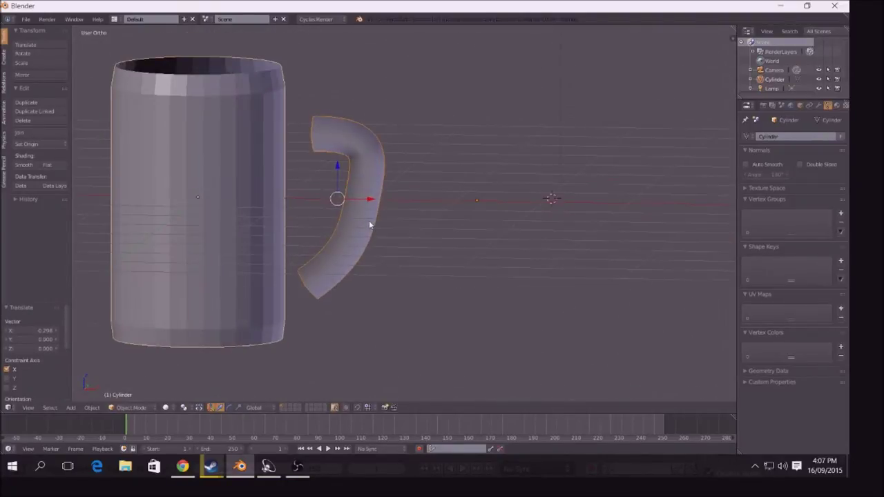
pyautogui.hotkey('ctrl', 'j')
pyautogui.moveTo(369, 221); pyautogui.dragTo(343, 343, button='middle')
pyautogui.press('a')
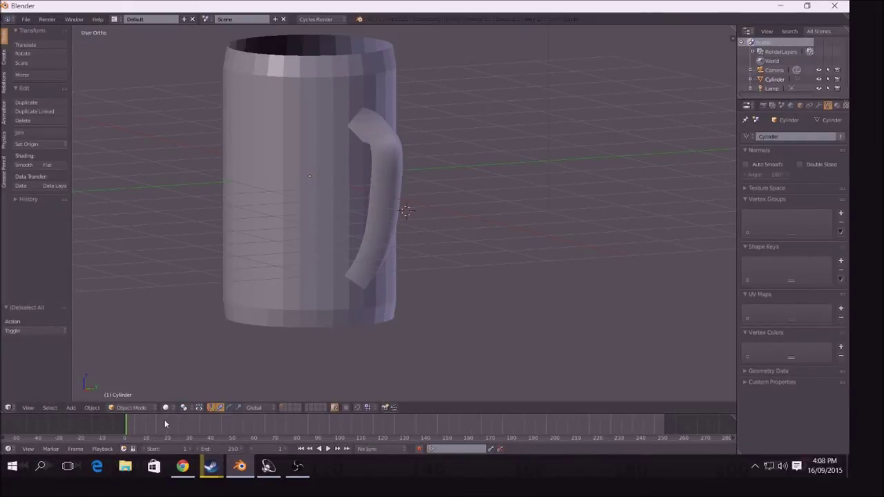
pyautogui.scroll(2, 334, 427)
pyautogui.click(49, 407)
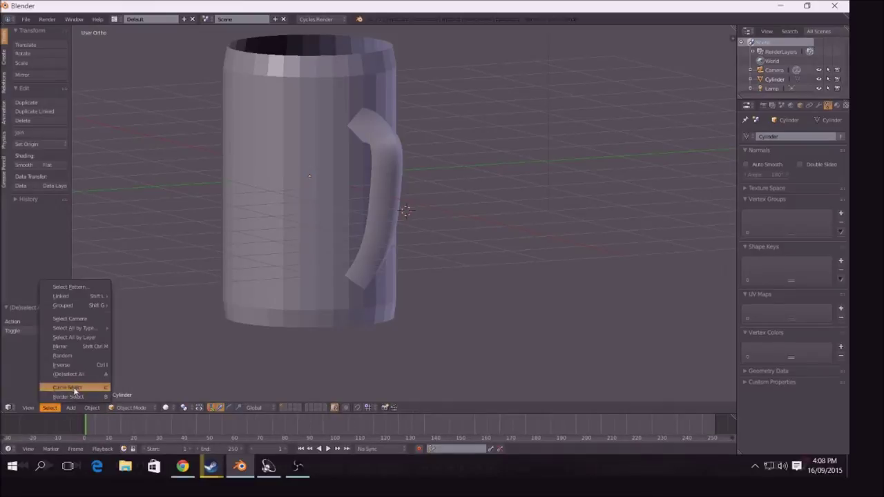
pyautogui.click(49, 407)
pyautogui.moveTo(187, 401); pyautogui.dragTo(243, 396, button='middle')
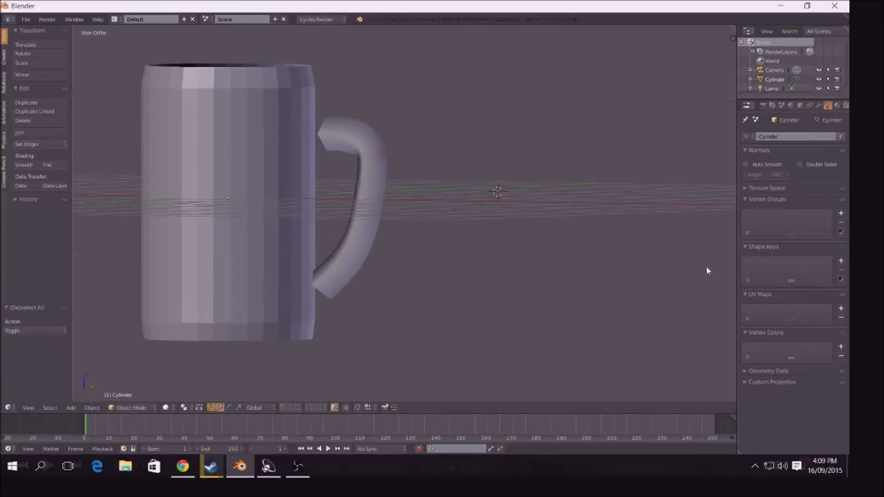
# - Try the Edge, Face and Volume snap elements, and set snapping back to Increment
pyautogui.click(370, 408)
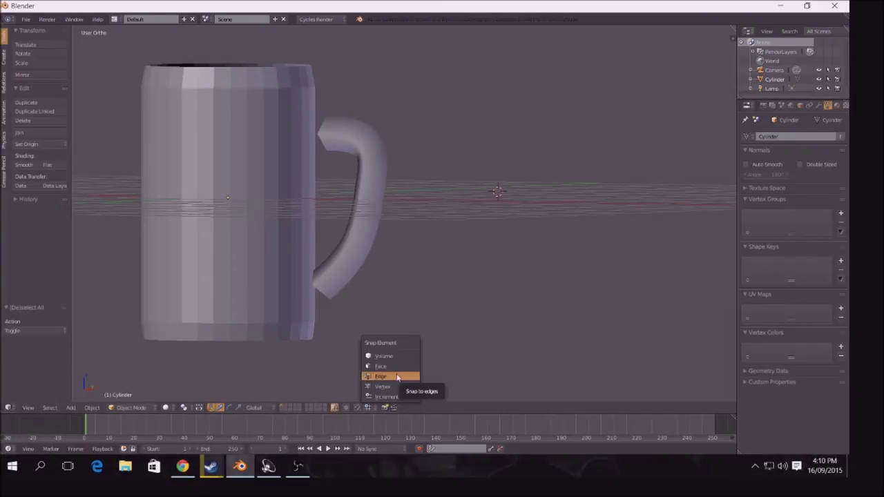
pyautogui.click(397, 377)
pyautogui.moveTo(411, 351)
pyautogui.mouseDown(button='middle')
pyautogui.moveTo(339, 332)
pyautogui.moveTo(366, 337)
pyautogui.moveTo(409, 368)
pyautogui.moveTo(367, 377)
pyautogui.moveTo(436, 358)
pyautogui.moveTo(420, 346)
pyautogui.mouseUp(button='middle')
pyautogui.scroll(2, 311, 331)
pyautogui.moveTo(311, 331); pyautogui.dragTo(248, 444, button='middle')
pyautogui.click(368, 409)
pyautogui.click(393, 367)
pyautogui.moveTo(468, 202); pyautogui.dragTo(531, 181, button='middle')
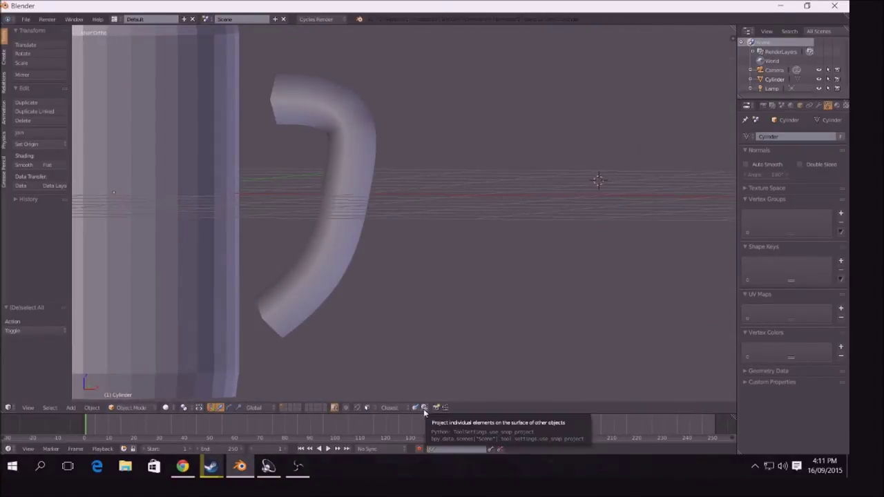
pyautogui.click(372, 409)
pyautogui.click(391, 355)
pyautogui.moveTo(431, 342); pyautogui.dragTo(421, 358, button='middle')
pyautogui.press('a')
pyautogui.click(379, 409)
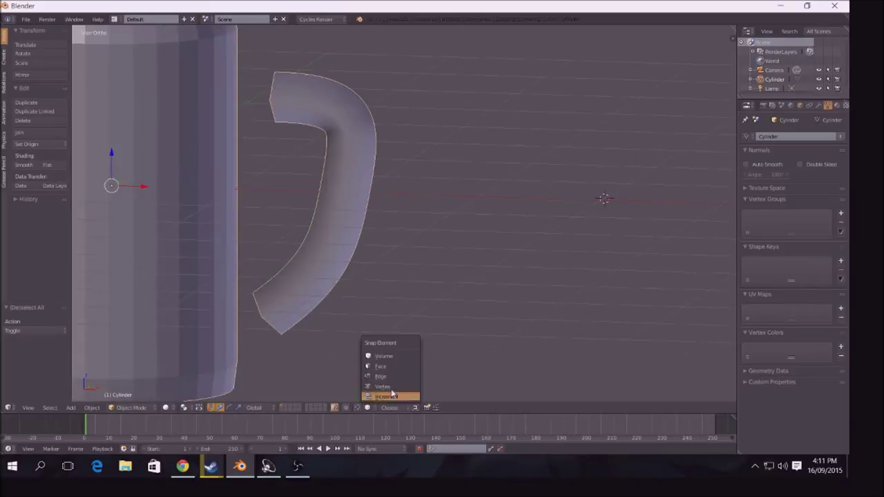
pyautogui.click(406, 398)
# - Put the mug in Edit Mode with Wireframe shading in front view
pyautogui.moveTo(407, 395); pyautogui.dragTo(299, 303, button='middle')
pyautogui.moveTo(276, 366)
pyautogui.keyDown('shift'); pyautogui.mouseDown(button='middle')
pyautogui.moveTo(476, 391)
pyautogui.moveTo(507, 328)
pyautogui.moveTo(529, 316)
pyautogui.moveTo(348, 276)
pyautogui.moveTo(493, 210)
pyautogui.mouseUp(button='middle'); pyautogui.keyUp('shift')
pyautogui.press('KP_1')
pyautogui.click(131, 408)
pyautogui.click(131, 389)
pyautogui.click(160, 409)
pyautogui.click(171, 387)
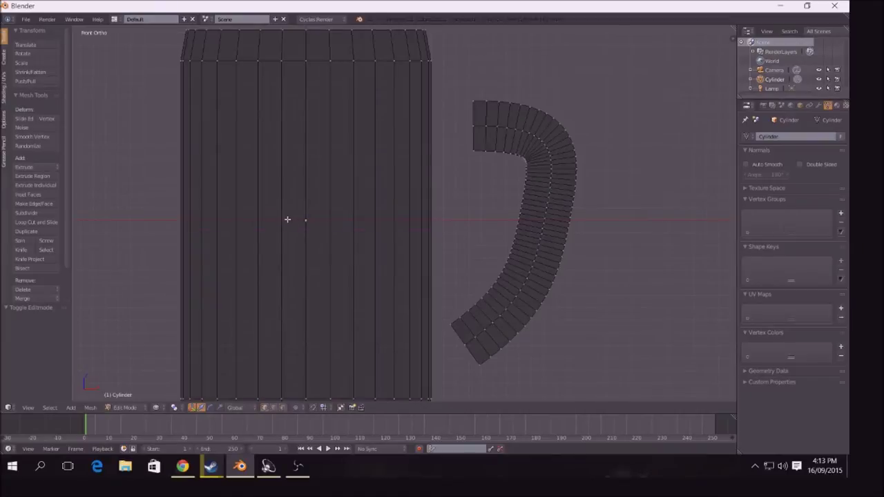
# - Add two pairs of horizontal loop cuts around the mug body, one pair in its upper half and one in its lower half
pyautogui.hotkey('ctrl', 'r')
pyautogui.scroll(1, 287, 220)
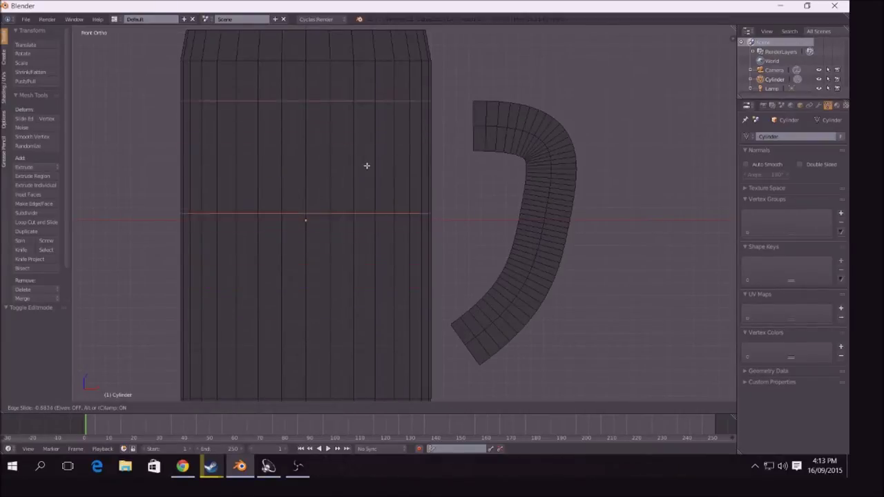
pyautogui.click(386, 160)
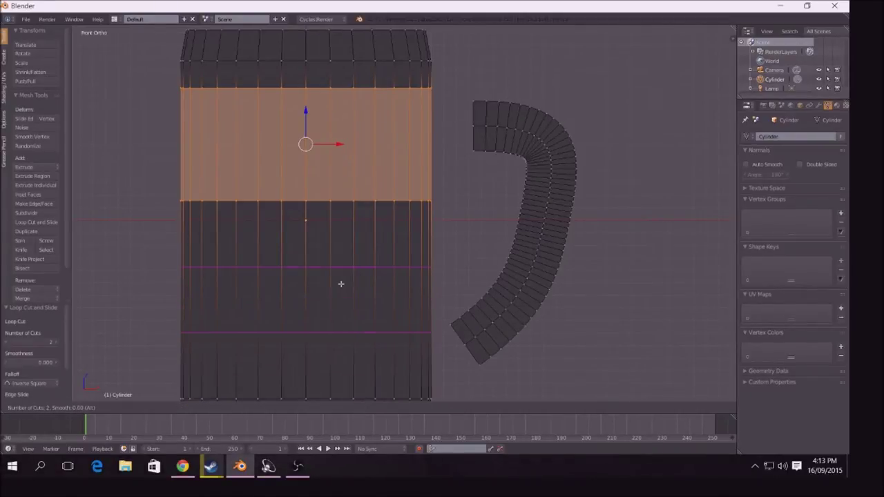
pyautogui.scroll(1, 342, 277)
pyautogui.click(344, 270)
pyautogui.click(350, 300)
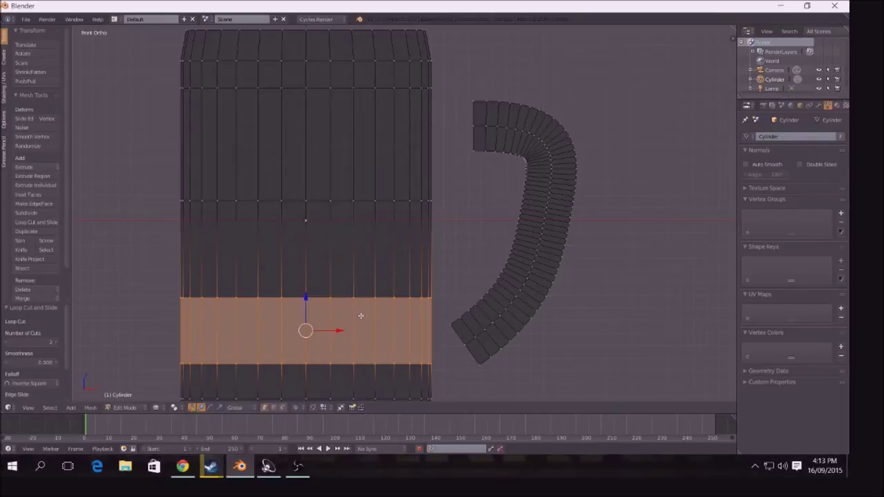
# - Select only the lowest new edge loop on the mug body and move it down along Z toward the base
pyautogui.press('a')
pyautogui.press('b')
pyautogui.moveTo(158, 353); pyautogui.dragTo(456, 375)
pyautogui.moveTo(305, 332); pyautogui.dragTo(305, 349)
pyautogui.keyDown('shift'); pyautogui.moveTo(542, 366); pyautogui.dragTo(596, 328, button='middle'); pyautogui.keyUp('shift')
# - In front view, select only the loop just above the mug's middle and move it up about 0.247 along Z
pyautogui.press('KP_1')
pyautogui.press('a')
pyautogui.press('b')
pyautogui.moveTo(188, 214); pyautogui.dragTo(485, 241)
pyautogui.moveTo(335, 199); pyautogui.dragTo(335, 168)
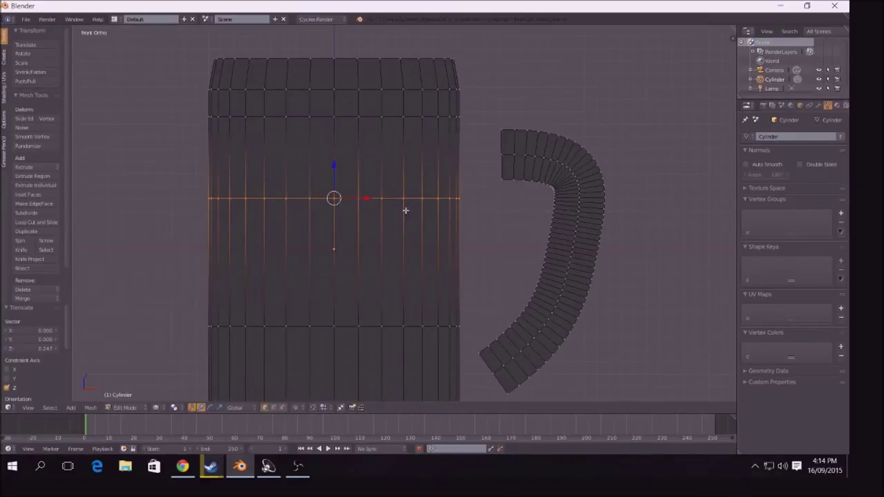
# - Switch the mug to Solid shading, inspect the body and handle from several sides, and return it to Edit Mode
pyautogui.click(130, 407)
pyautogui.click(130, 390)
pyautogui.click(169, 409)
pyautogui.click(181, 373)
pyautogui.moveTo(497, 326)
pyautogui.mouseDown(button='middle')
pyautogui.moveTo(332, 334)
pyautogui.moveTo(421, 336)
pyautogui.mouseUp(button='middle')
pyautogui.moveTo(339, 334); pyautogui.dragTo(423, 343, button='middle')
pyautogui.moveTo(418, 416); pyautogui.dragTo(368, 410, button='middle')
pyautogui.moveTo(435, 213); pyautogui.dragTo(439, 167, button='middle')
pyautogui.scroll(1, 440, 167)
pyautogui.moveTo(282, 394); pyautogui.dragTo(250, 384, button='middle')
pyautogui.click(136, 408)
pyautogui.click(134, 387)
pyautogui.moveTo(242, 318); pyautogui.dragTo(304, 294, button='middle')
pyautogui.moveTo(466, 249); pyautogui.dragTo(436, 268, button='middle')
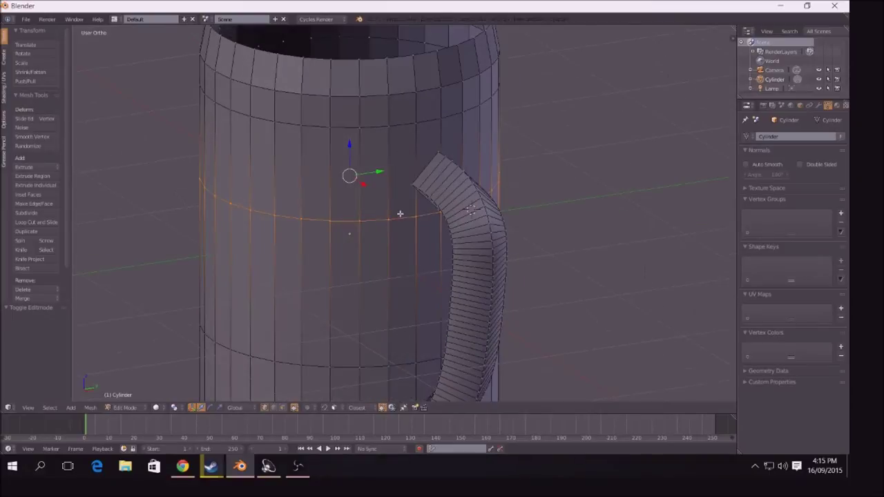
pyautogui.moveTo(400, 213); pyautogui.dragTo(426, 228, button='middle')
# - Deselect the whole mesh, change to Face select mode and set the snap element to Increment
pyautogui.press('a')
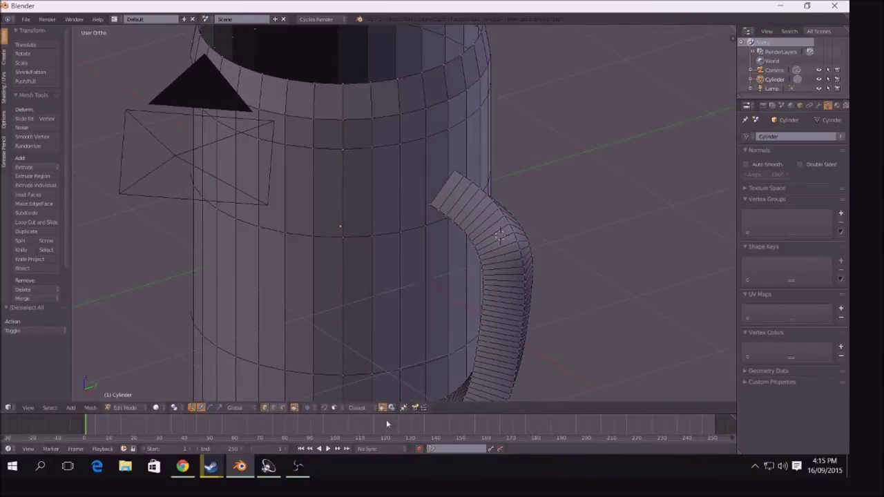
pyautogui.moveTo(276, 349); pyautogui.dragTo(301, 338, button='middle')
pyautogui.moveTo(464, 308); pyautogui.dragTo(404, 313, button='middle')
pyautogui.click(282, 407)
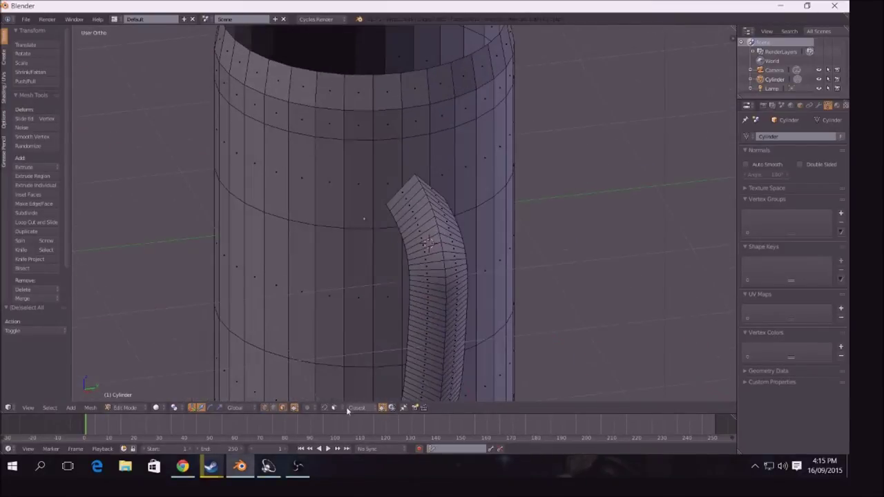
pyautogui.click(336, 407)
pyautogui.click(337, 388)
# - Select the two mug faces behind the upper handle end and the two behind the lower end, and delete these faces
pyautogui.moveTo(308, 386); pyautogui.dragTo(321, 381, button='middle')
pyautogui.moveTo(400, 170); pyautogui.dragTo(355, 179, button='middle')
pyautogui.rightClick(392, 184)
pyautogui.keyDown('shift'); pyautogui.rightClick(361, 202); pyautogui.keyUp('shift')
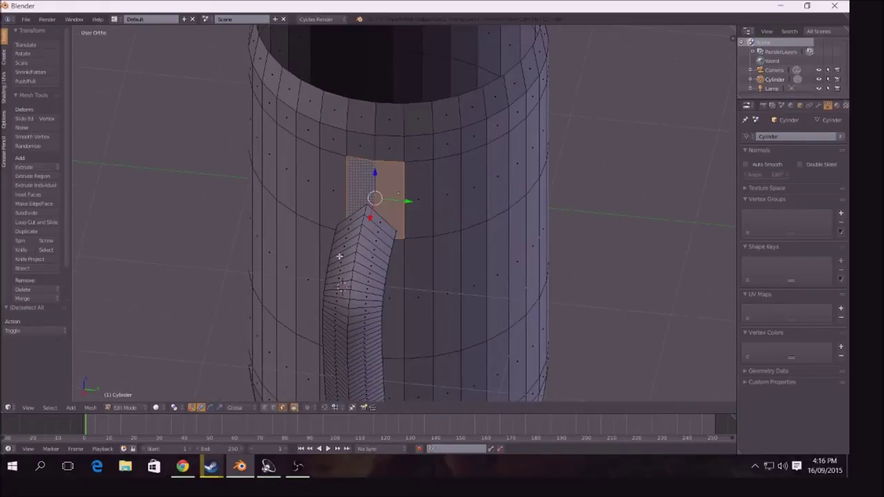
pyautogui.moveTo(331, 245); pyautogui.dragTo(348, 257, button='middle')
pyautogui.moveTo(347, 304); pyautogui.dragTo(401, 283, button='middle')
pyautogui.keyDown('shift'); pyautogui.moveTo(404, 376); pyautogui.dragTo(407, 237, button='middle'); pyautogui.keyUp('shift')
pyautogui.keyDown('shift'); pyautogui.rightClick(410, 242); pyautogui.keyUp('shift')
pyautogui.keyDown('shift'); pyautogui.rightClick(433, 251); pyautogui.keyUp('shift')
pyautogui.press('x')
pyautogui.click(430, 272)
# - In Edge select mode, fill faces between the edges of the lower opening and the lower handle end
pyautogui.moveTo(430, 273); pyautogui.dragTo(463, 275, button='middle')
pyautogui.click(273, 408)
pyautogui.moveTo(388, 309); pyautogui.dragTo(388, 324, button='middle')
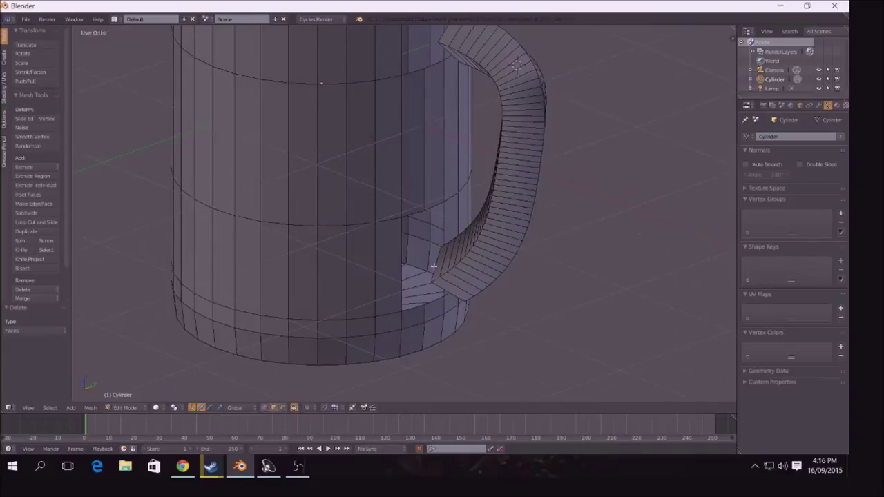
pyautogui.press('f')
pyautogui.moveTo(422, 220); pyautogui.dragTo(440, 233, button='middle')
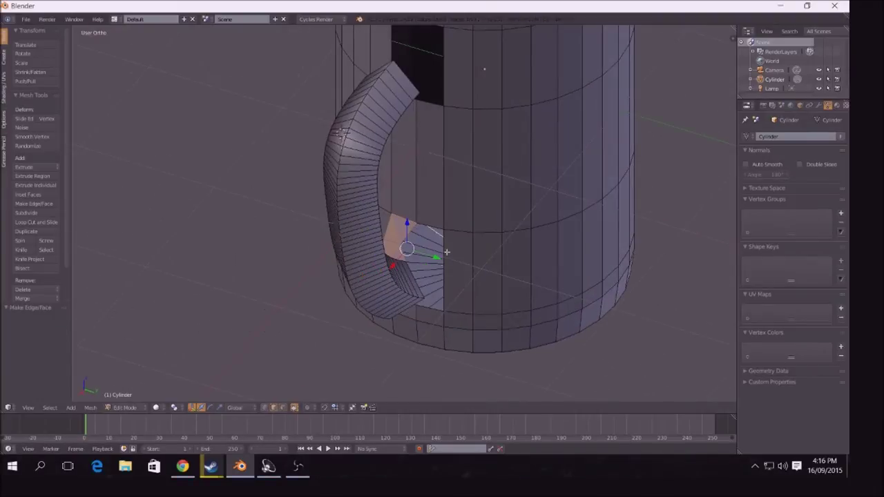
pyautogui.moveTo(414, 279); pyautogui.dragTo(473, 266, button='middle')
pyautogui.moveTo(472, 325); pyautogui.dragTo(434, 256, button='middle')
pyautogui.keyDown('shift'); pyautogui.rightClick(429, 263); pyautogui.keyUp('shift')
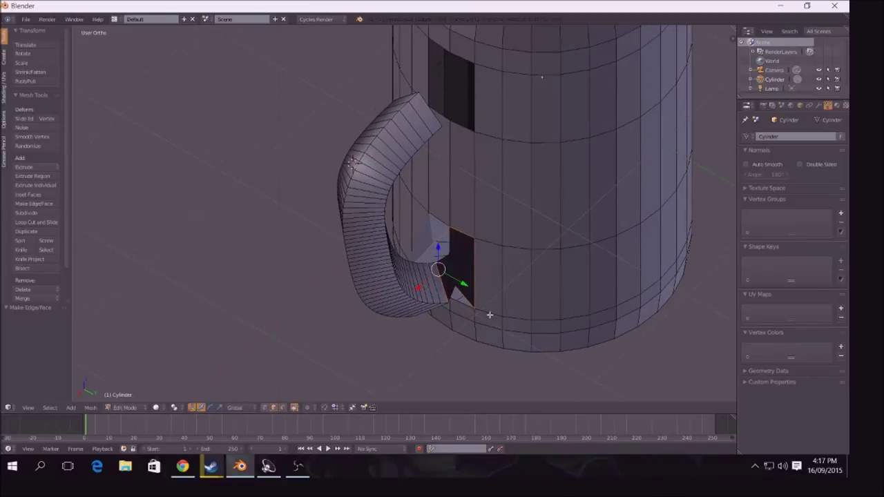
pyautogui.rightClick(535, 224)
pyautogui.moveTo(444, 330); pyautogui.dragTo(550, 236, button='middle')
pyautogui.scroll(4, 561, 334)
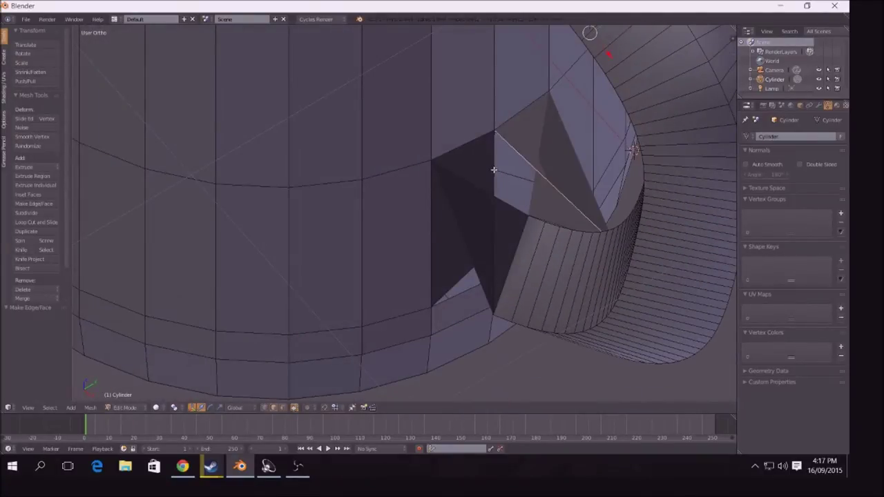
# - Delete the badly shaped faces around the lower handle joint
pyautogui.moveTo(629, 243); pyautogui.dragTo(454, 240, button='middle')
pyautogui.press('f')
pyautogui.press('x')
pyautogui.click(455, 274)
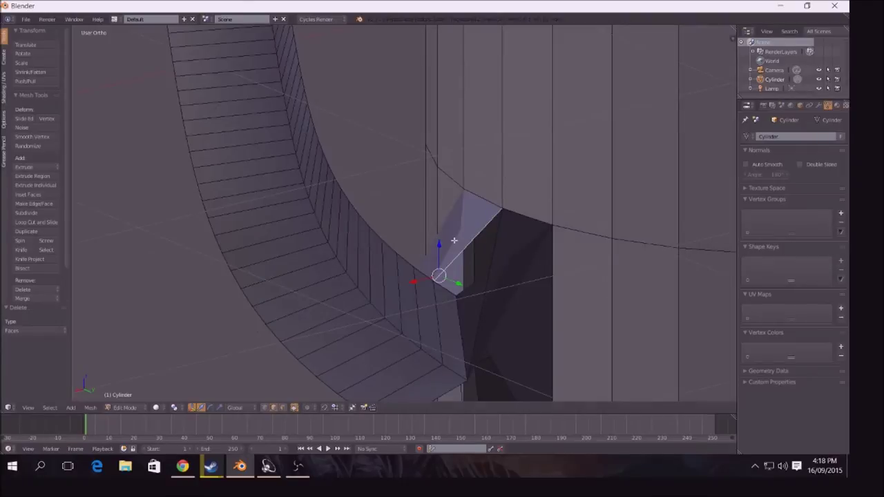
pyautogui.press('x')
pyautogui.click(466, 233)
pyautogui.rightClick(509, 300)
pyautogui.press('x')
pyautogui.click(479, 336)
# - Select an edge of the lower handle end with an edge of the lower opening and fill a face between them
pyautogui.moveTo(479, 337); pyautogui.dragTo(570, 340, button='middle')
pyautogui.click(274, 408)
pyautogui.moveTo(276, 387); pyautogui.dragTo(290, 420, button='middle')
pyautogui.rightClick(410, 160)
pyautogui.moveTo(460, 134); pyautogui.dragTo(503, 267, button='middle')
pyautogui.rightClick(448, 307)
pyautogui.moveTo(456, 311); pyautogui.dragTo(376, 320, button='middle')
pyautogui.keyDown('shift'); pyautogui.rightClick(404, 196); pyautogui.keyUp('shift')
pyautogui.press('f')
# - Fill a face between the lower handle end's side edge and the facing side of the mug opening
pyautogui.moveTo(466, 364); pyautogui.dragTo(415, 335, button='middle')
pyautogui.rightClick(568, 158)
pyautogui.moveTo(591, 269); pyautogui.dragTo(609, 289, button='middle')
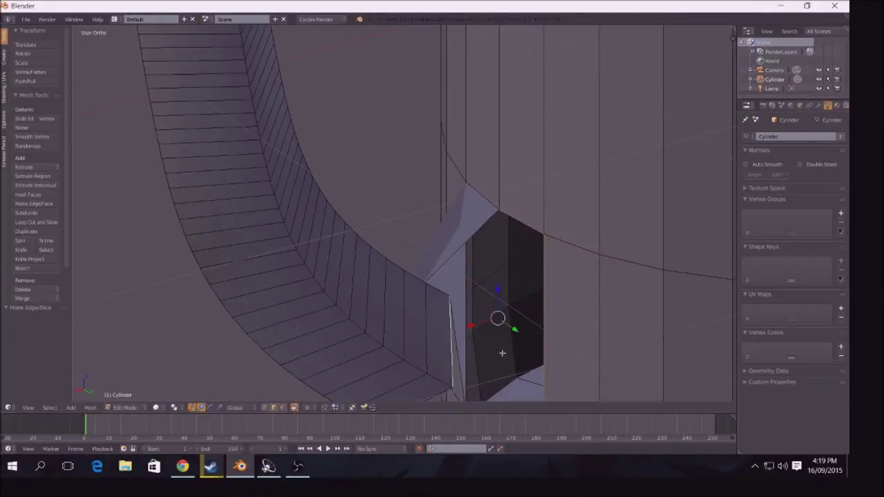
pyautogui.moveTo(502, 353); pyautogui.dragTo(421, 328, button='middle')
pyautogui.press('f')
# - Fill the remaining gaps around the lower handle joint with faces
pyautogui.moveTo(542, 355); pyautogui.dragTo(580, 297, button='middle')
pyautogui.rightClick(577, 298)
pyautogui.rightClick(475, 195)
pyautogui.keyDown('shift'); pyautogui.rightClick(561, 346); pyautogui.keyUp('shift')
pyautogui.press('f')
pyautogui.moveTo(552, 338); pyautogui.dragTo(680, 345, button='middle')
pyautogui.rightClick(481, 332)
pyautogui.moveTo(478, 327); pyautogui.dragTo(562, 291, button='middle')
pyautogui.keyDown('shift'); pyautogui.rightClick(361, 287); pyautogui.keyUp('shift')
pyautogui.moveTo(556, 330); pyautogui.dragTo(439, 199, button='middle')
# - Connect the upper handle end to the upper mug opening by filling faces between their matching edges
pyautogui.scroll(-8, 468, 128)
pyautogui.scroll(3, 590, 136)
pyautogui.scroll(3, 446, 186)
pyautogui.rightClick(462, 94)
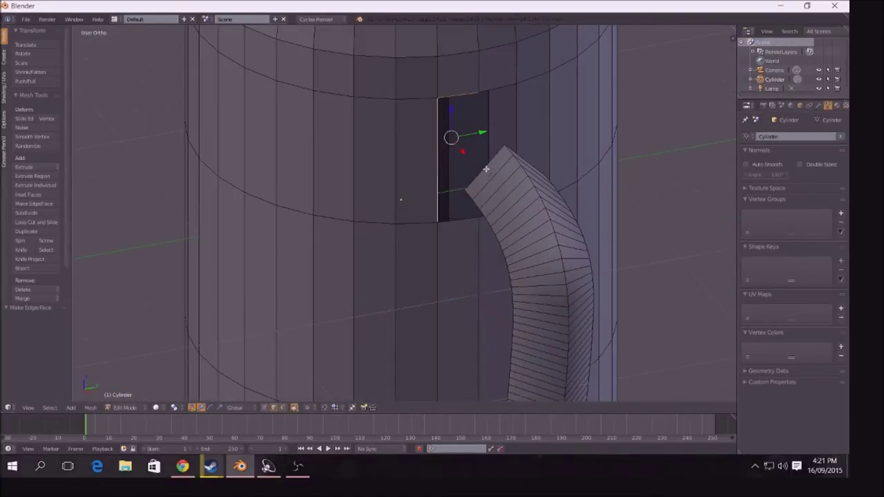
pyautogui.moveTo(485, 169); pyautogui.dragTo(487, 103, button='middle')
pyautogui.press('f')
pyautogui.moveTo(517, 237); pyautogui.dragTo(525, 160, button='middle')
pyautogui.rightClick(453, 155)
pyautogui.rightClick(528, 158)
pyautogui.keyDown('shift'); pyautogui.rightClick(479, 216); pyautogui.keyUp('shift')
pyautogui.press('f')
# - Deselect the whole mesh and save the file as Ceramic Mug
pyautogui.moveTo(480, 217); pyautogui.dragTo(357, 276, button='middle')
pyautogui.scroll(-5, 491, 235)
pyautogui.press('a')
pyautogui.click(25, 20)
pyautogui.click(56, 101)
pyautogui.click(183, 54)
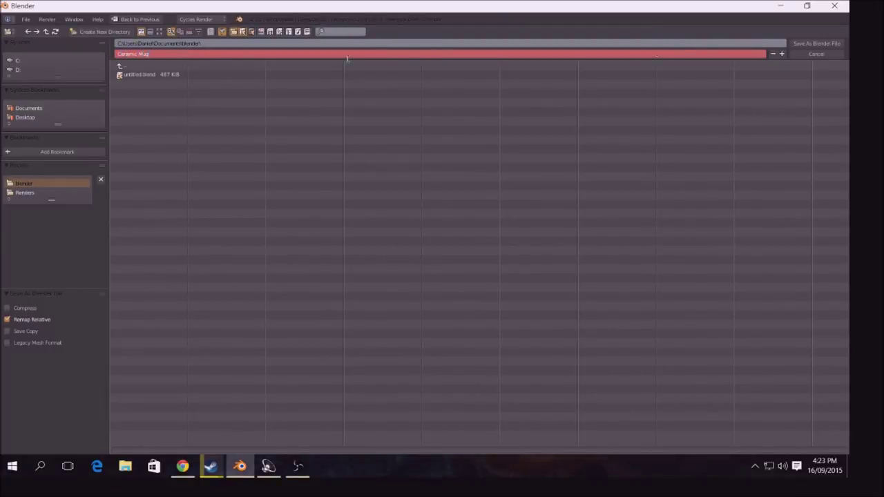
pyautogui.press('Return')
pyautogui.click(794, 46)
# - Show the mug with Wireframe shading in front view and change to Vertex select mode
pyautogui.moveTo(526, 297)
pyautogui.mouseDown(button='middle')
pyautogui.moveTo(381, 300)
pyautogui.moveTo(275, 337)
pyautogui.moveTo(244, 335)
pyautogui.moveTo(394, 296)
pyautogui.moveTo(446, 300)
pyautogui.moveTo(402, 327)
pyautogui.moveTo(347, 309)
pyautogui.mouseUp(button='middle')
pyautogui.click(134, 408)
pyautogui.click(156, 408)
pyautogui.click(181, 388)
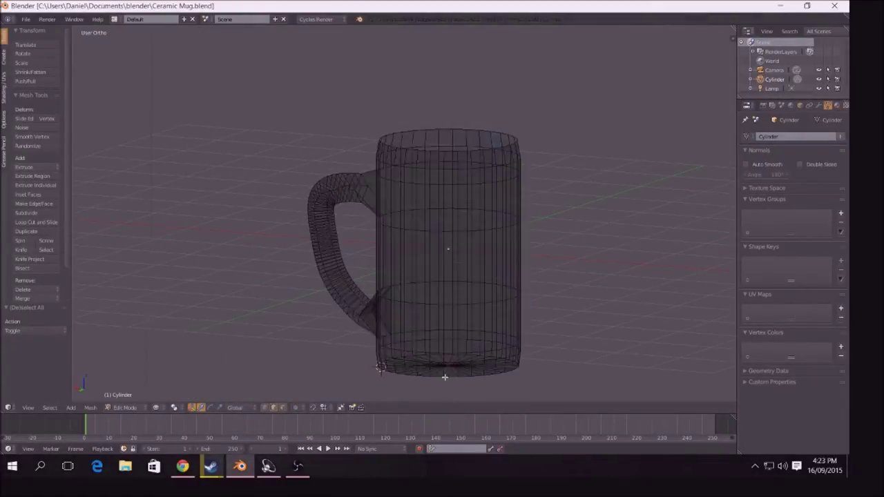
pyautogui.moveTo(452, 377); pyautogui.dragTo(434, 383, button='middle')
pyautogui.press('KP_1')
pyautogui.scroll(2, 249, 387)
pyautogui.click(264, 408)
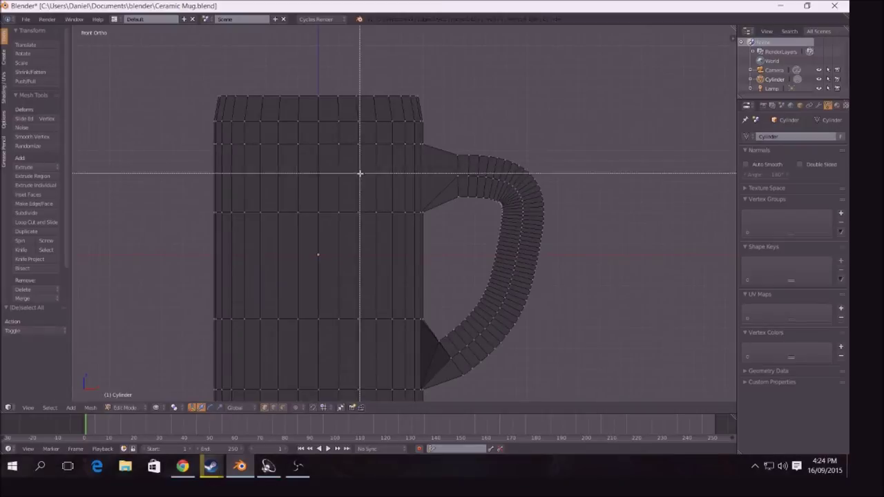
# - Select the mug's top rim, extrude it in place and scale the new ring to 0.9
pyautogui.press('b')
pyautogui.moveTo(203, 85); pyautogui.dragTo(259, 98)
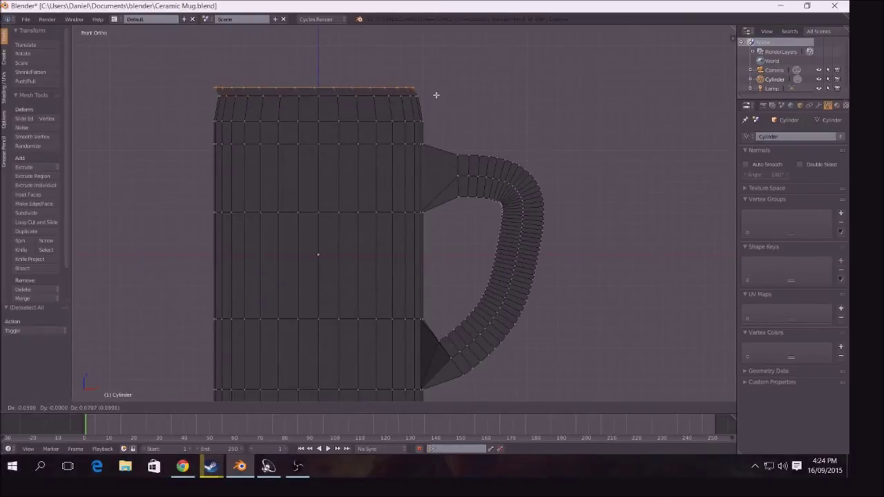
pyautogui.rightClick(436, 95)
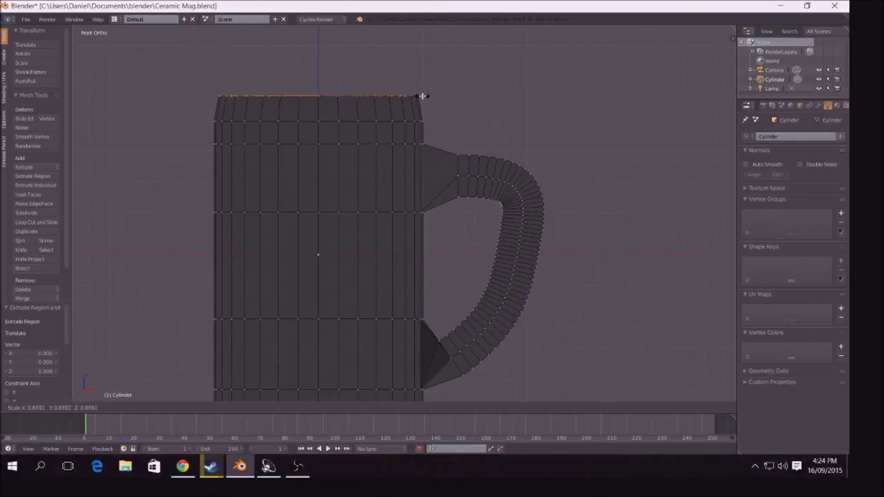
pyautogui.click(419, 98)
pyautogui.moveTo(437, 103); pyautogui.dragTo(443, 132, button='middle')
# - Extrude the inner rim down along Z to just above the mug's base and deselect it
pyautogui.press('KP_1')
pyautogui.press('e')
pyautogui.press('z')
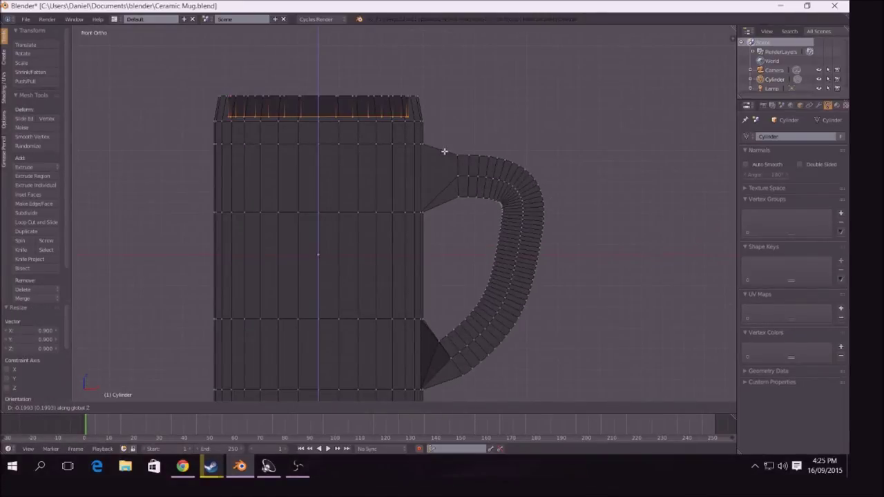
pyautogui.click(424, 59)
pyautogui.press('a')
pyautogui.moveTo(607, 277); pyautogui.dragTo(567, 313, button='middle')
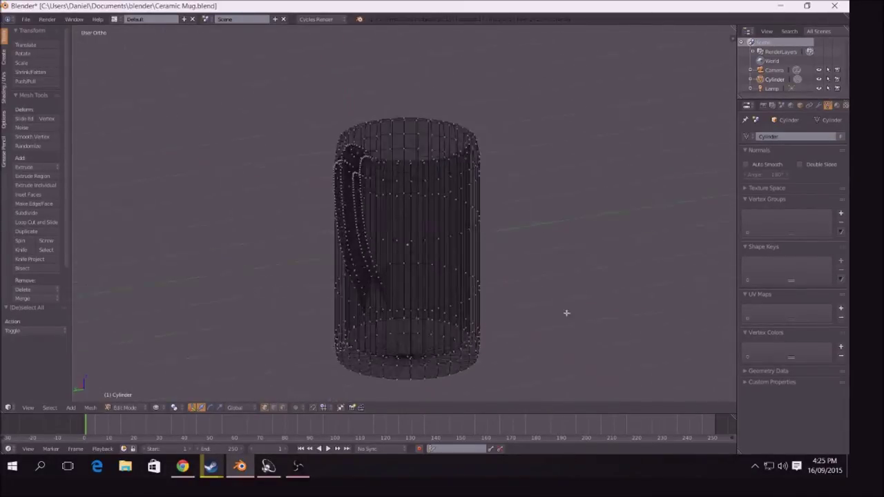
# - Select the inner wall's bottom ring in front view and merge its vertices at the center
pyautogui.press('KP_1')
pyautogui.press('b')
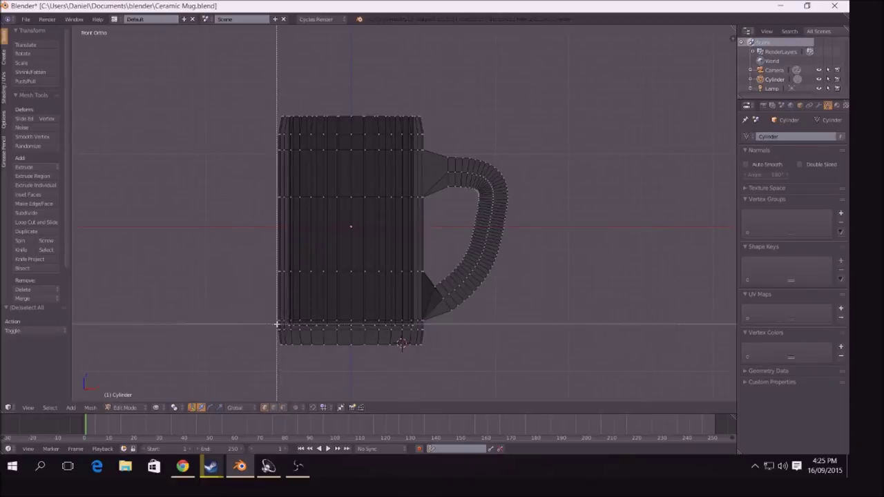
pyautogui.moveTo(420, 329); pyautogui.dragTo(420, 329)
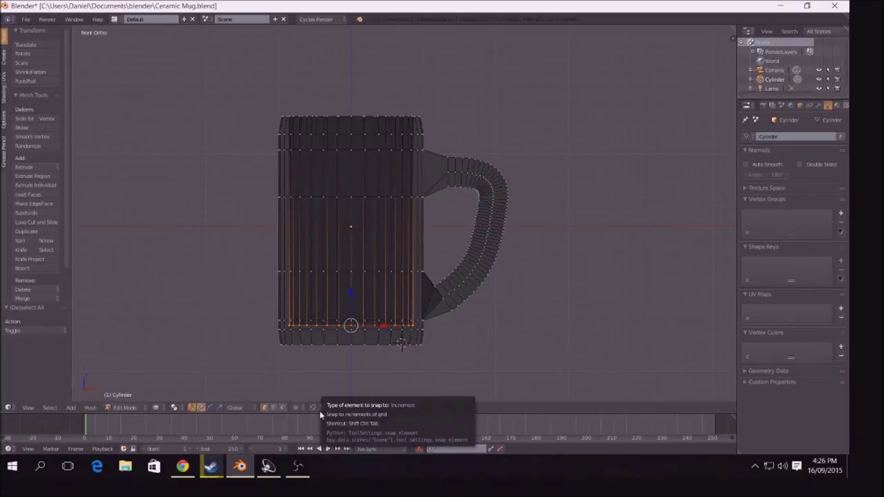
pyautogui.moveTo(491, 320)
pyautogui.mouseDown(button='middle')
pyautogui.moveTo(509, 320)
pyautogui.moveTo(319, 302)
pyautogui.moveTo(479, 327)
pyautogui.mouseUp(button='middle')
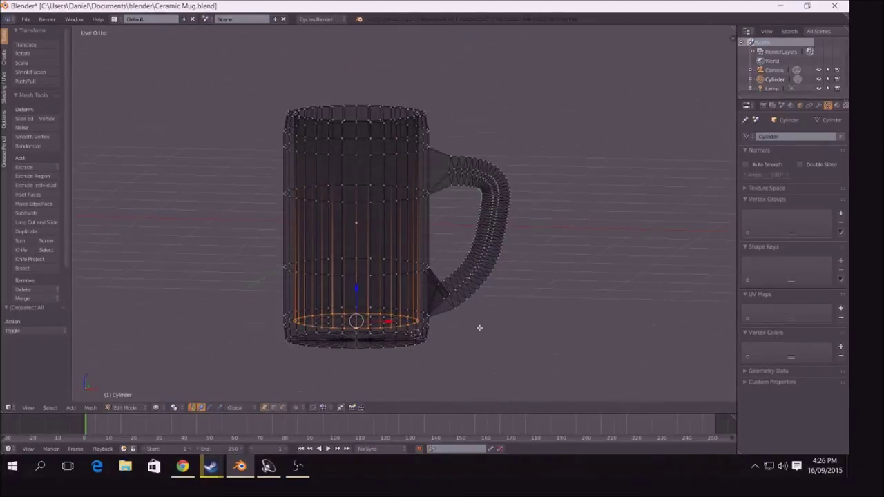
pyautogui.scroll(-2, 27, 250)
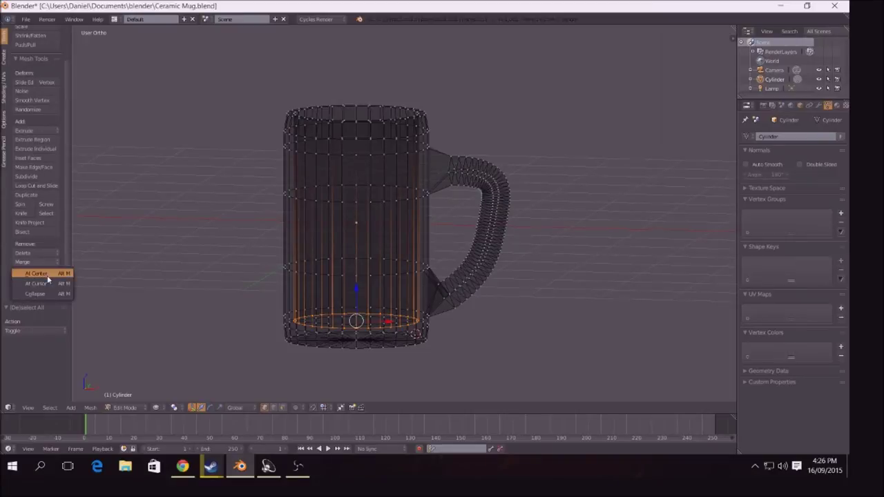
pyautogui.click(48, 276)
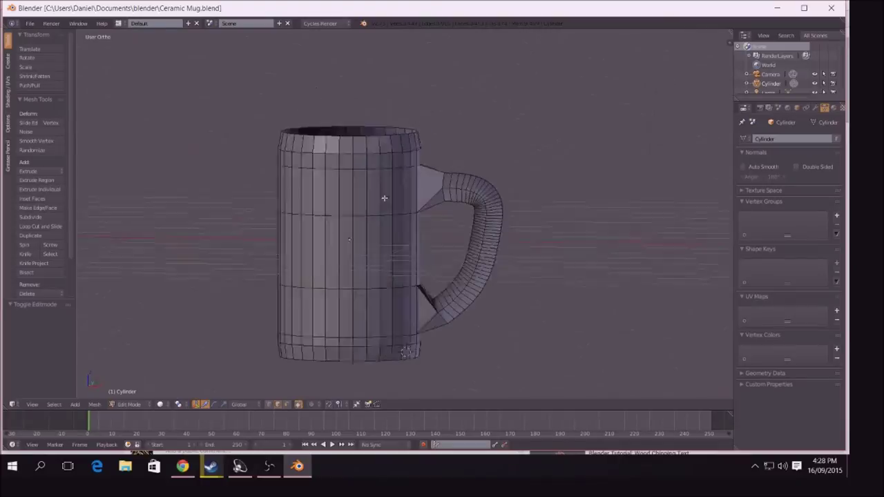
# - Switch the mug to Wireframe shading and select its top rim
pyautogui.click(159, 405)
pyautogui.click(176, 380)
pyautogui.moveTo(266, 123); pyautogui.dragTo(433, 142)
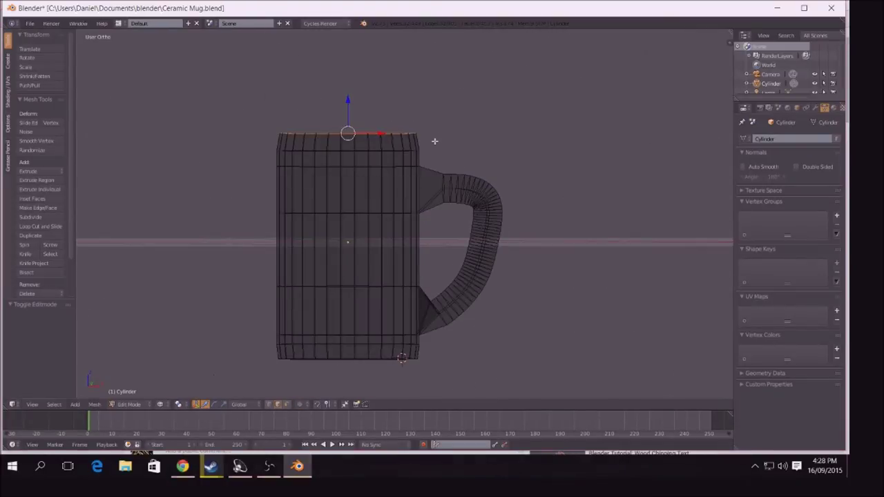
pyautogui.press('s')
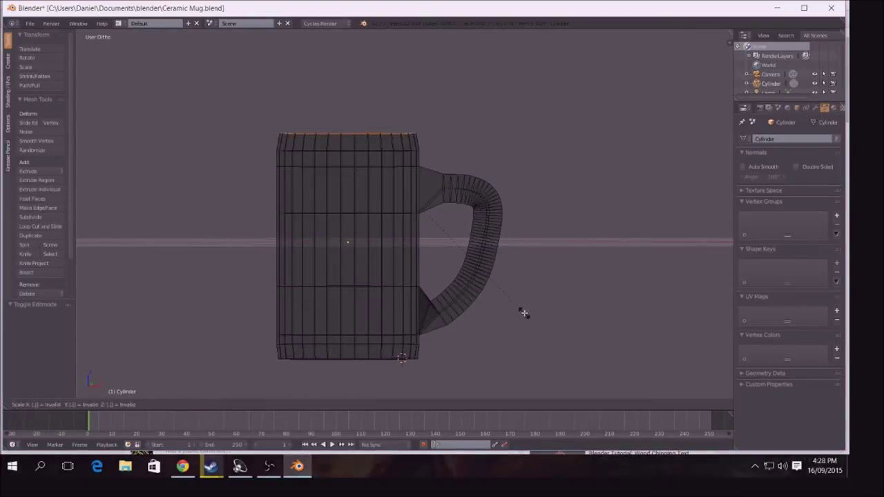
pyautogui.press('Escape')
# - Extrude the top rim in place and scale the new ring to 0.9 to form the lip
pyautogui.moveTo(619, 209); pyautogui.dragTo(594, 213, button='middle')
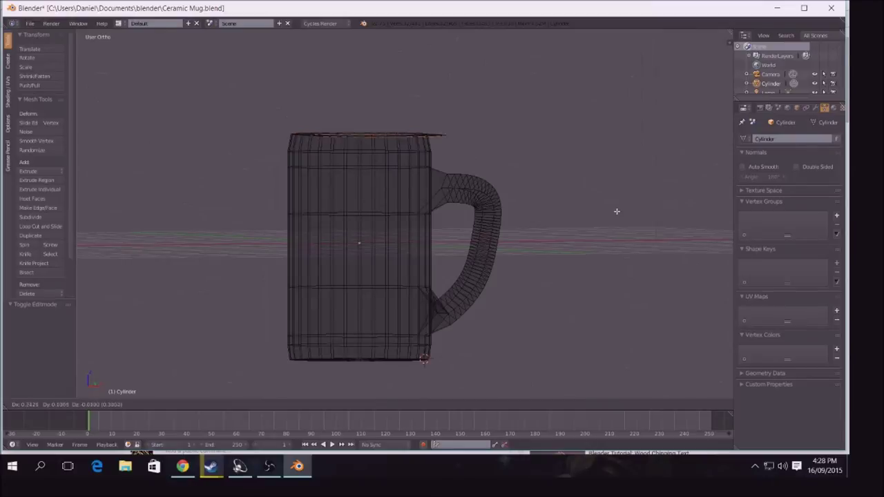
pyautogui.rightClick(617, 212)
pyautogui.press('KP_Decimal')
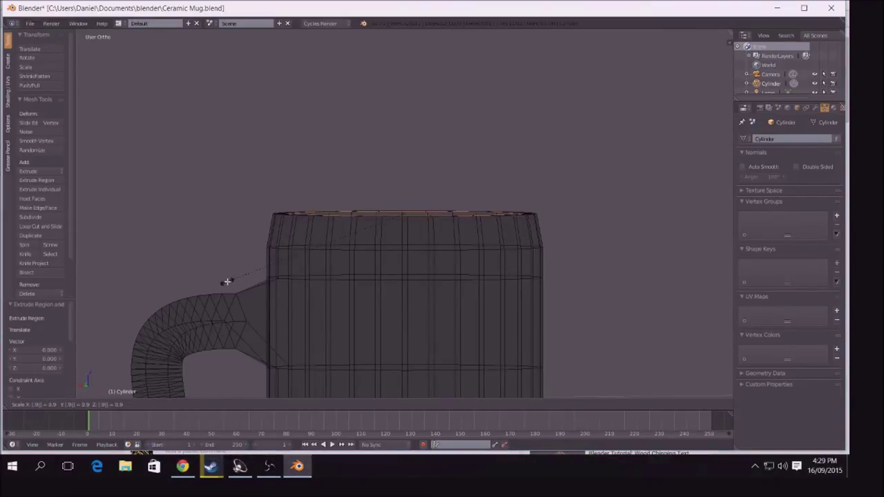
pyautogui.moveTo(491, 231); pyautogui.dragTo(539, 154, button='middle')
pyautogui.press('e')
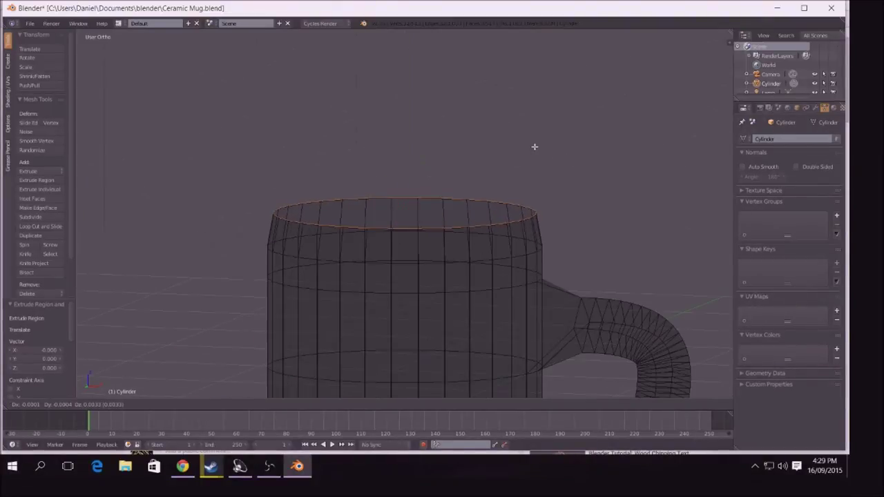
pyautogui.click(534, 147)
pyautogui.press('s')
pyautogui.press('Return')
# - Extrude the inner ring down along Z and move it a further 1.703 down to just above the mug's base
pyautogui.press('e')
pyautogui.press('z')
pyautogui.click(566, 311)
pyautogui.keyDown('shift'); pyautogui.moveTo(584, 376); pyautogui.dragTo(576, 303, button='middle'); pyautogui.keyUp('shift')
pyautogui.press('KP_1')
pyautogui.keyDown('shift'); pyautogui.moveTo(576, 367); pyautogui.dragTo(570, 219, button='middle'); pyautogui.keyUp('shift')
pyautogui.press('g')
pyautogui.press('z')
pyautogui.click(578, 89)
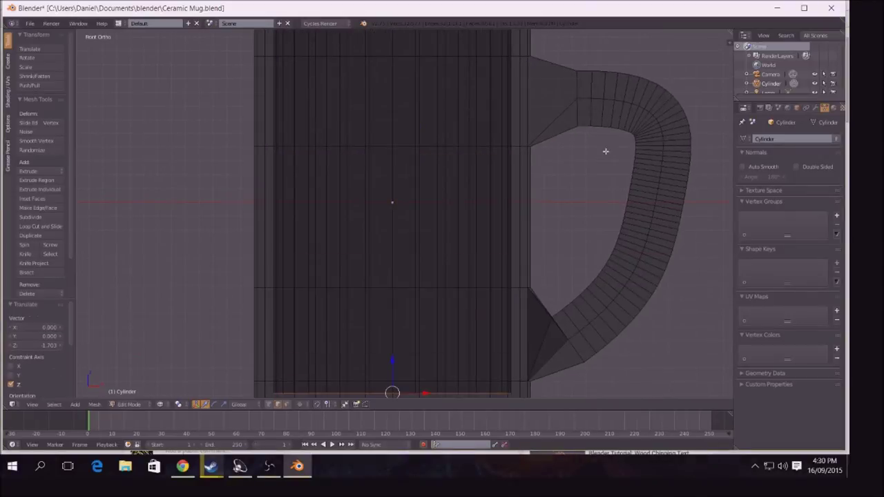
pyautogui.keyDown('shift'); pyautogui.moveTo(605, 165); pyautogui.dragTo(606, 46, button='middle'); pyautogui.keyUp('shift')
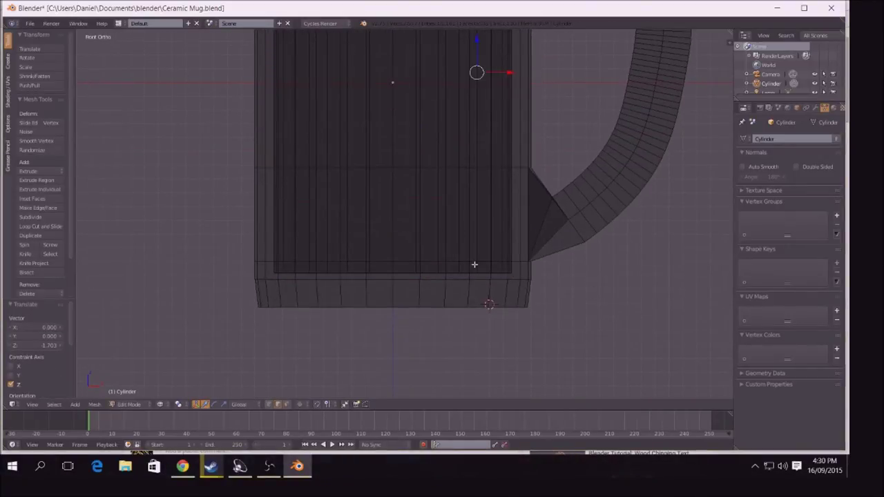
# - Box-select the ring of vertices at the bottom of the mug's inner wall
pyautogui.moveTo(652, 366); pyautogui.dragTo(586, 364, button='middle')
pyautogui.press('b')
pyautogui.click(270, 406)
pyautogui.rightClick(513, 268)
pyautogui.rightClick(500, 270)
pyautogui.moveTo(526, 268); pyautogui.dragTo(256, 276)
# - Extrude the bottom ring in place scaled to 0.95 and merge its vertices at center to close the inner floor
pyautogui.press('e')
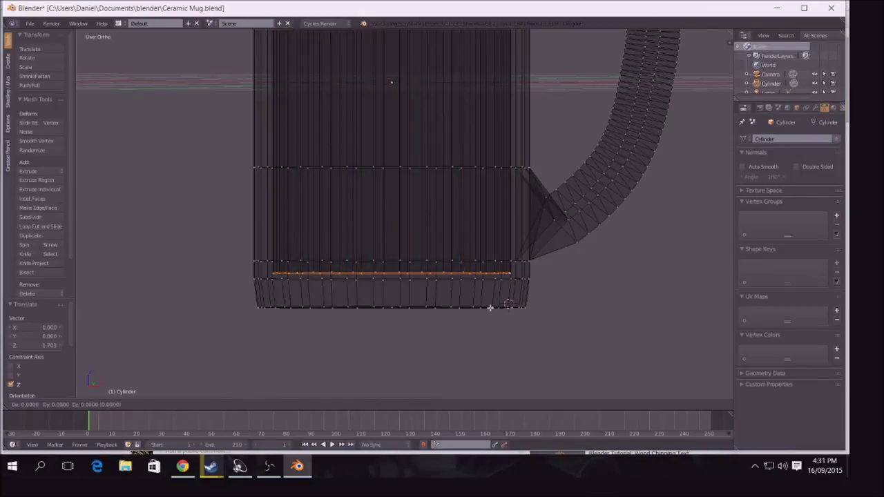
pyautogui.click(490, 308)
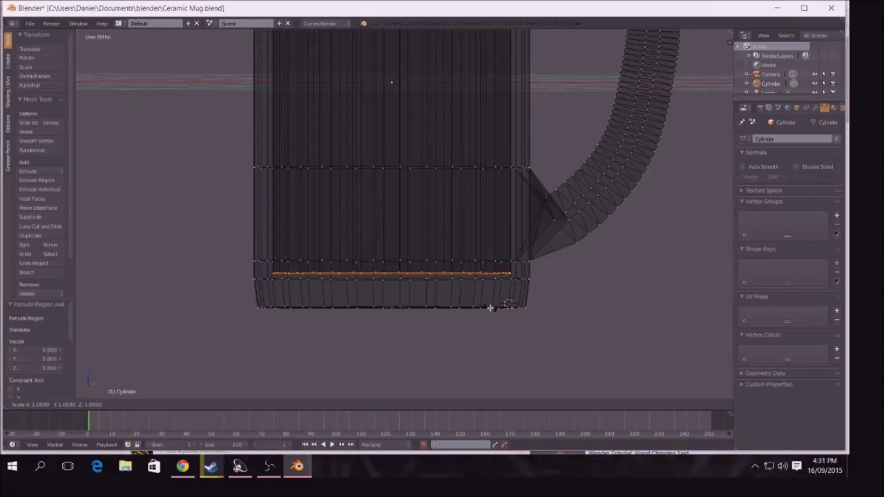
pyautogui.press('Return')
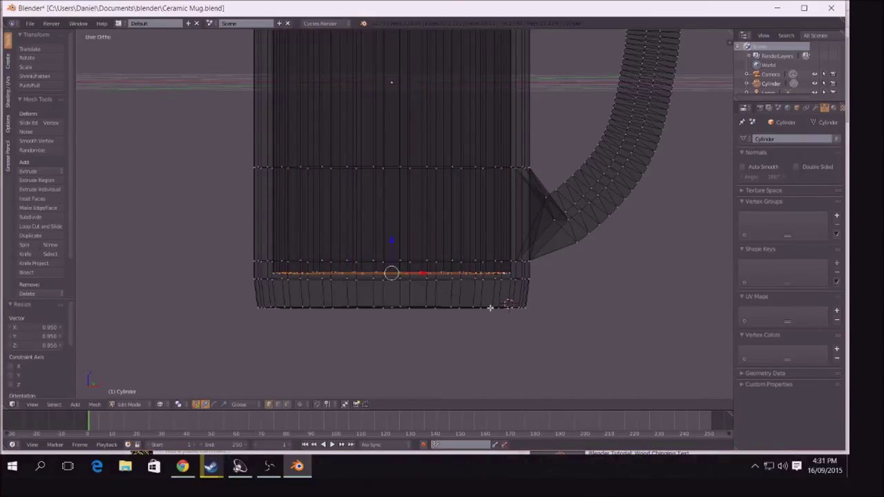
pyautogui.scroll(-1, 45, 287)
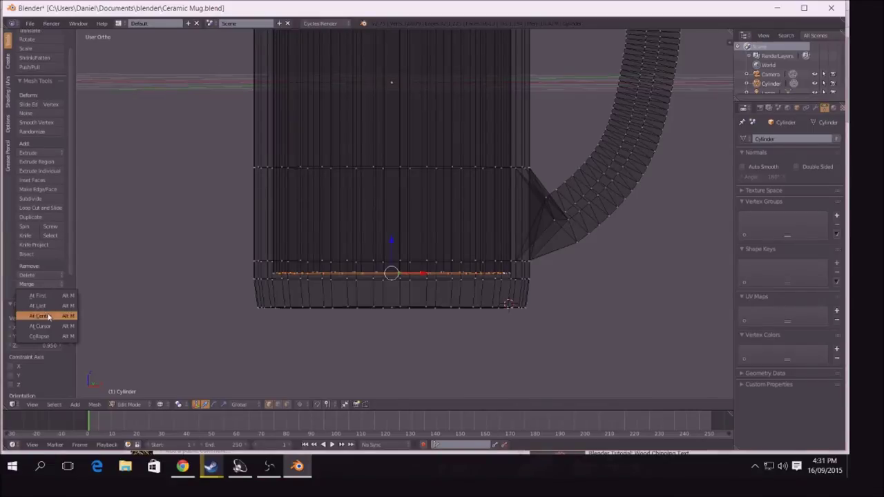
pyautogui.click(48, 316)
# - Switch the viewport to Solid shading and return the mug to Object Mode
pyautogui.click(161, 404)
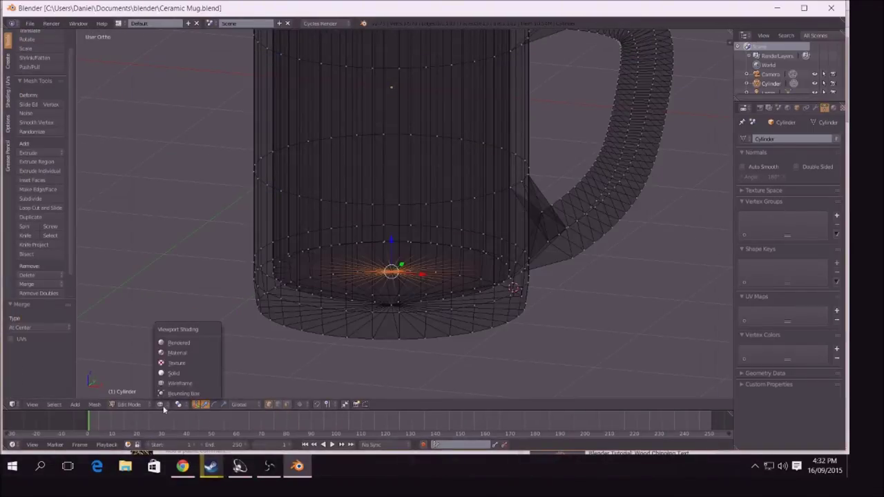
pyautogui.click(174, 373)
pyautogui.click(130, 405)
pyautogui.click(135, 392)
# - Apply smooth shading to the whole mug
pyautogui.scroll(-3, 484, 212)
pyautogui.moveTo(484, 213)
pyautogui.mouseDown(button='middle')
pyautogui.moveTo(493, 189)
pyautogui.moveTo(218, 169)
pyautogui.moveTo(499, 165)
pyautogui.moveTo(470, 157)
pyautogui.mouseUp(button='middle')
pyautogui.scroll(-2, 494, 190)
pyautogui.scroll(1, 39, 150)
pyautogui.click(31, 170)
pyautogui.moveTo(282, 290); pyautogui.dragTo(301, 277, button='middle')
# - Add a Subdivision Surface modifier to the mug and increase its viewport subdivisions
pyautogui.click(815, 109)
pyautogui.click(776, 140)
pyautogui.click(777, 141)
pyautogui.click(781, 141)
pyautogui.click(694, 293)
pyautogui.click(783, 205)
pyautogui.click(783, 205)
pyautogui.click(783, 205)
pyautogui.click(746, 204)
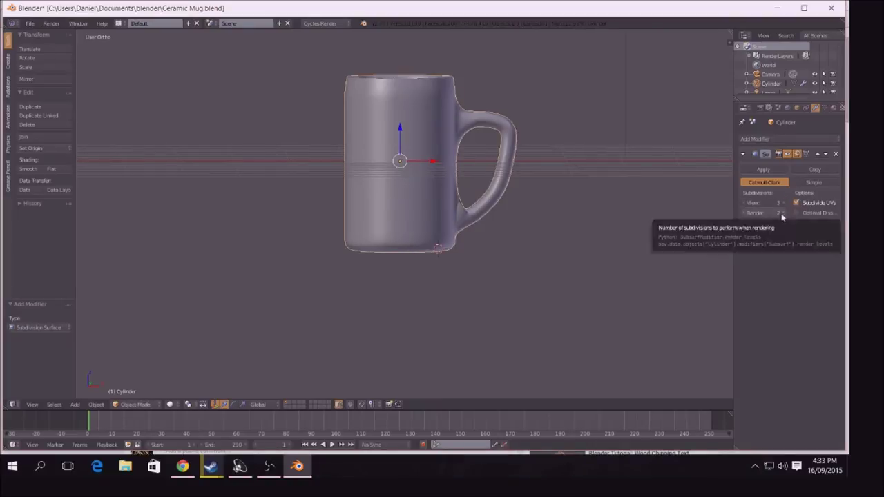
# - Create a new material for the mug with a Mix Shader as its surface
pyautogui.click(833, 108)
pyautogui.click(788, 168)
pyautogui.moveTo(551, 224); pyautogui.dragTo(588, 240, button='middle')
pyautogui.click(802, 218)
pyautogui.click(729, 363)
# - Assign a Diffuse BSDF to the mix's first shader and adjust its light color
pyautogui.click(817, 247)
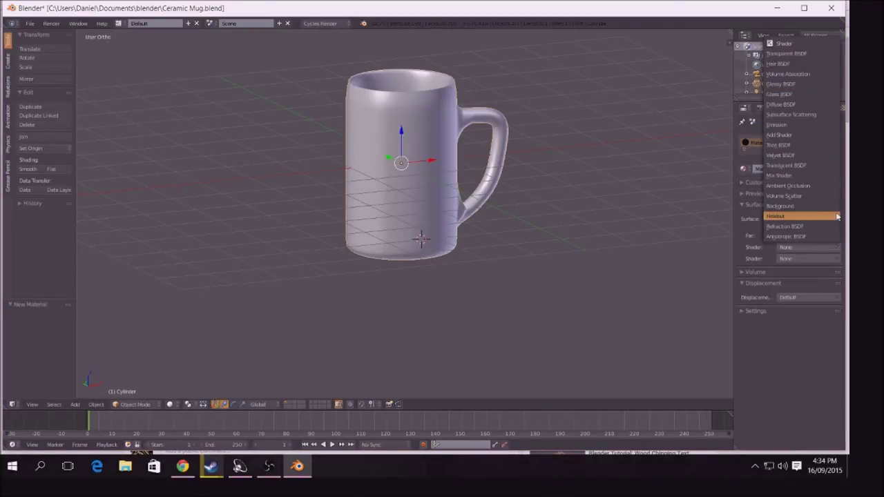
pyautogui.click(802, 105)
pyautogui.click(808, 259)
pyautogui.moveTo(829, 156); pyautogui.dragTo(830, 141)
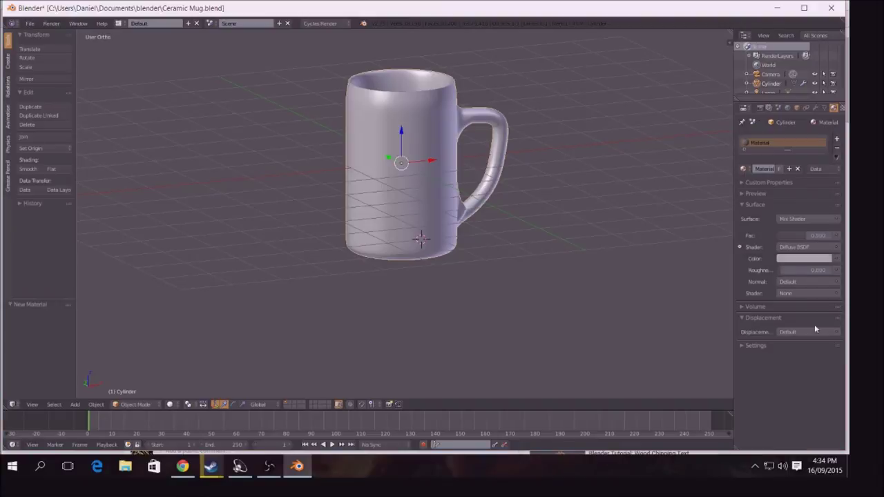
# - Assign a white Glossy BSDF with zero roughness to the second shader and set the mix factor to .14
pyautogui.click(803, 295)
pyautogui.click(793, 132)
pyautogui.click(805, 316)
pyautogui.moveTo(825, 197); pyautogui.dragTo(825, 180)
pyautogui.moveTo(817, 330); pyautogui.dragTo(780, 330)
pyautogui.click(821, 237)
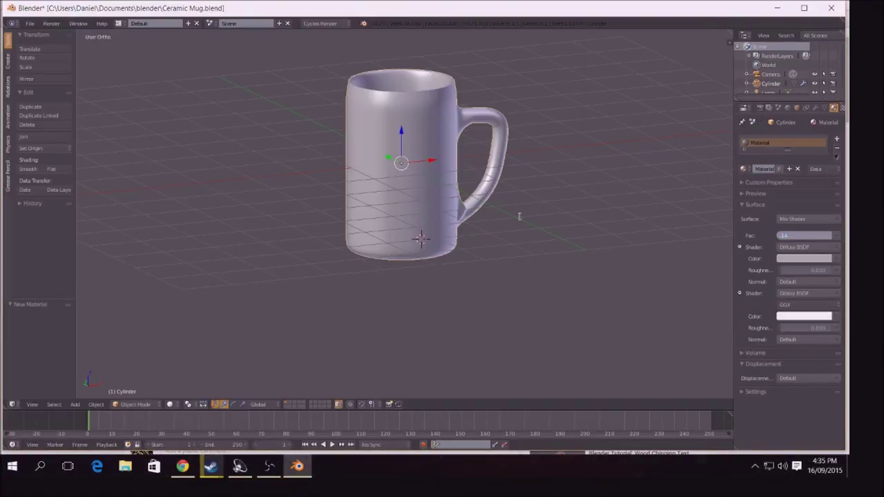
# - Add a plane just below the mug's base in front view
pyautogui.press('KP_1')
pyautogui.hotkey('shift', 'a')
pyautogui.click(424, 262)
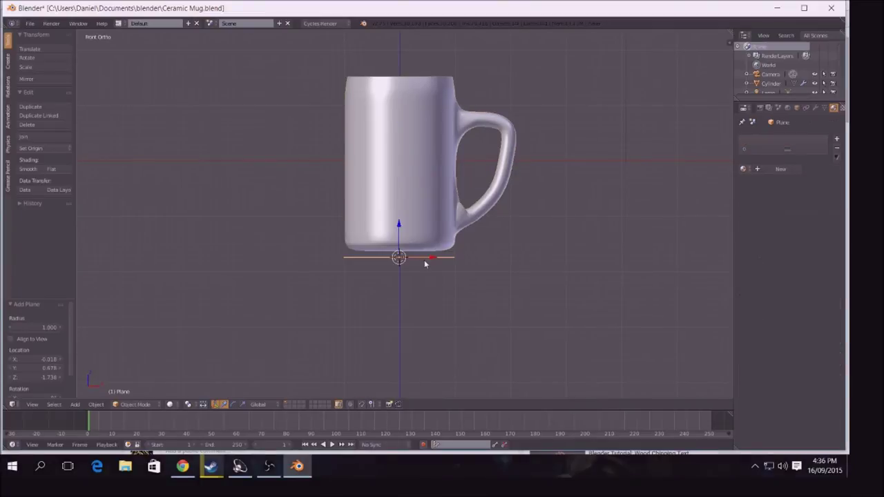
# - Scale the ground plane by about 3.529 along Y and about 3.735 along X
pyautogui.moveTo(535, 288); pyautogui.dragTo(607, 313, button='middle')
pyautogui.press('s')
pyautogui.press('y')
pyautogui.click(497, 178)
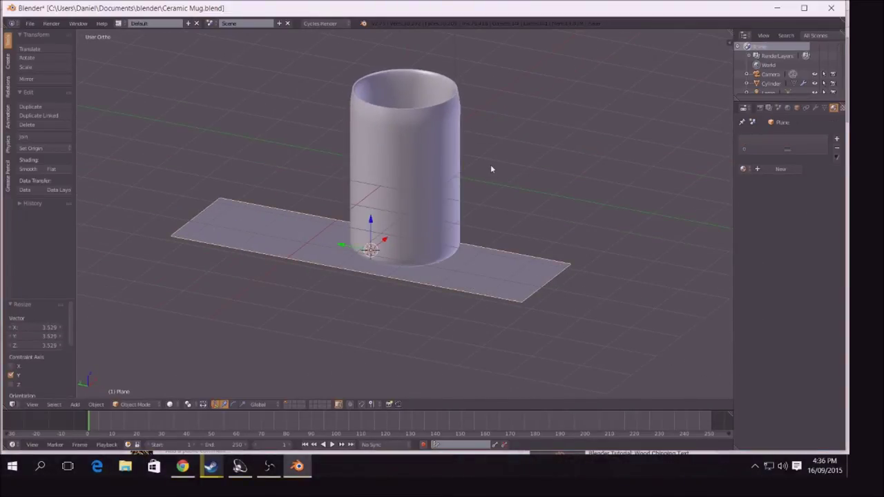
pyautogui.press('s')
pyautogui.press('x')
pyautogui.click(203, 318)
pyautogui.moveTo(203, 318); pyautogui.dragTo(420, 318, button='middle')
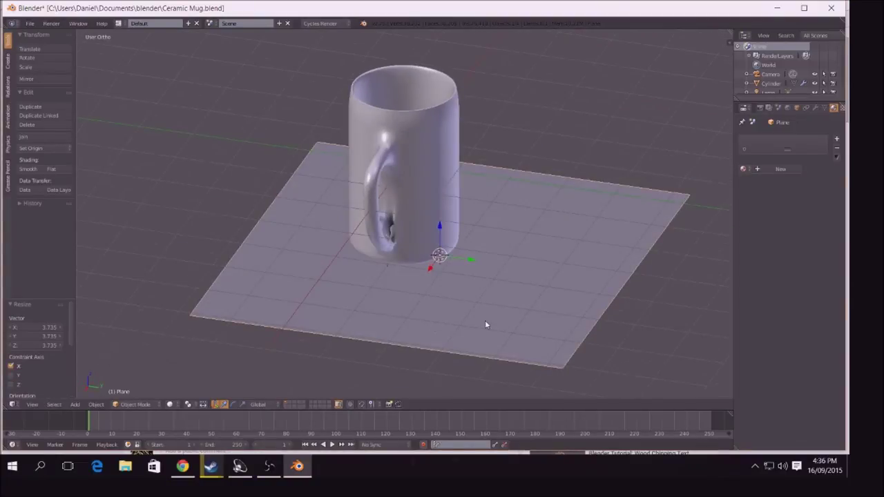
# - Move the ground plane along Y so the mug stands near its middle
pyautogui.press('g')
pyautogui.press('y')
pyautogui.click(455, 305)
pyautogui.moveTo(248, 372); pyautogui.dragTo(387, 335, button='middle')
# - Move the ground plane along Z to meet the mug's base, finishing with a shift of about -0.030
pyautogui.press('KP_1')
pyautogui.press('g')
pyautogui.press('z')
pyautogui.click(380, 326)
pyautogui.moveTo(314, 297); pyautogui.dragTo(507, 301, button='middle')
pyautogui.press('g')
pyautogui.press('z')
pyautogui.click(190, 203)
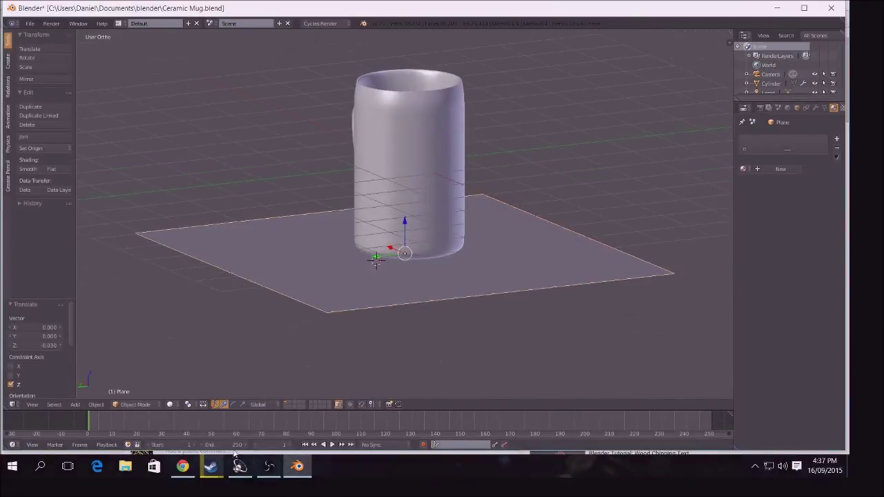
# - Give the ground plane a new Diffuse BSDF material with an orange color
pyautogui.click(780, 170)
pyautogui.click(808, 237)
pyautogui.click(789, 110)
pyautogui.click(795, 237)
pyautogui.moveTo(773, 149); pyautogui.dragTo(773, 153)
pyautogui.click(795, 236)
pyautogui.click(765, 159)
pyautogui.moveTo(641, 348); pyautogui.dragTo(592, 337, button='middle')
# - Switch to the browser to check the Coffee Cup - 2 of 2 tutorial video, and return to Blender
pyautogui.hotkey('alt', 'Tab')
pyautogui.click(375, 204)
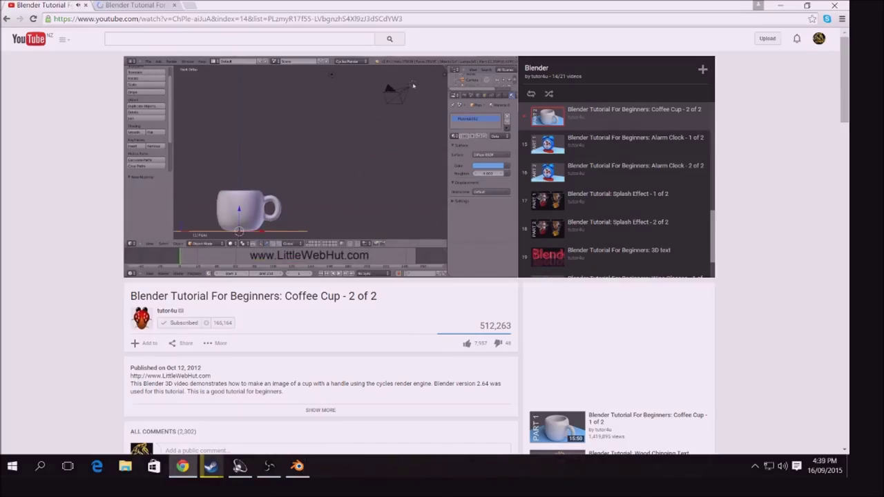
pyautogui.click(375, 205)
pyautogui.click(302, 467)
# - Place the 3D cursor beside the camera in front view and add a plane there as a light
pyautogui.press('KP_1')
pyautogui.keyDown('shift'); pyautogui.moveTo(446, 339); pyautogui.dragTo(142, 394, button='middle'); pyautogui.keyUp('shift')
pyautogui.click(518, 93)
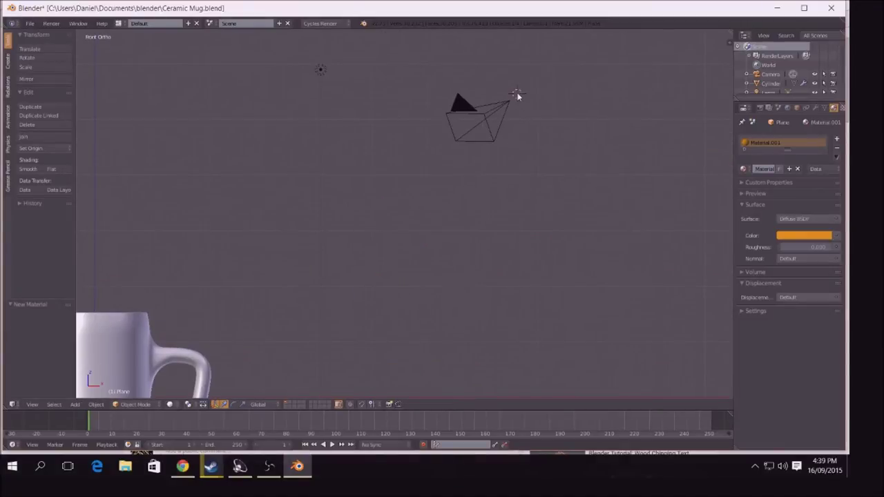
pyautogui.hotkey('shift', 'a')
pyautogui.click(540, 92)
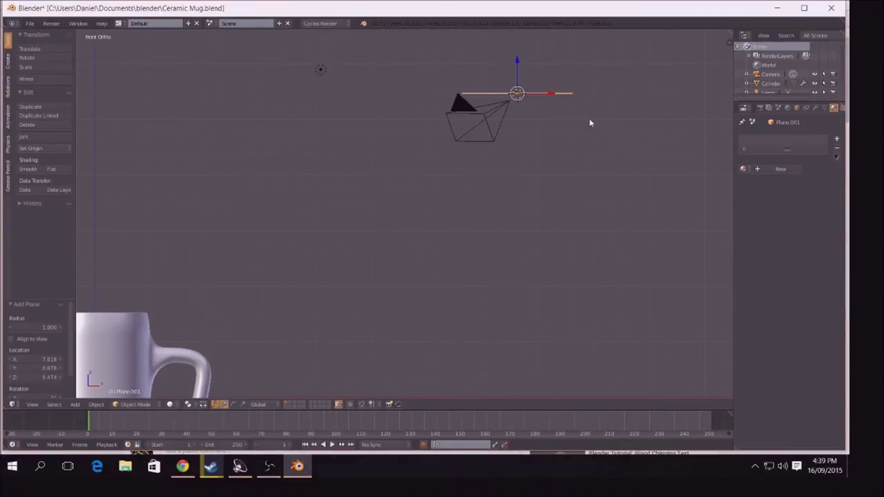
# - Rotate the light plane 49.325° around Y and about -28.748° around Z to face the mug
pyautogui.press('r')
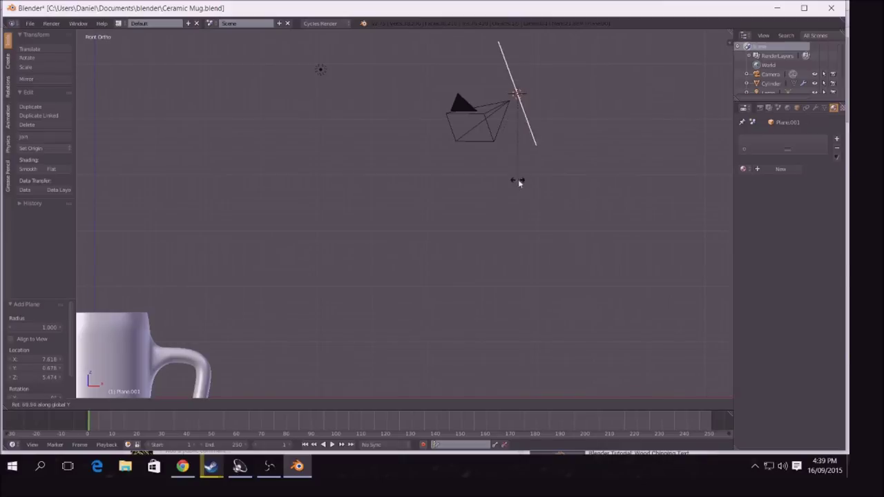
pyautogui.click(545, 169)
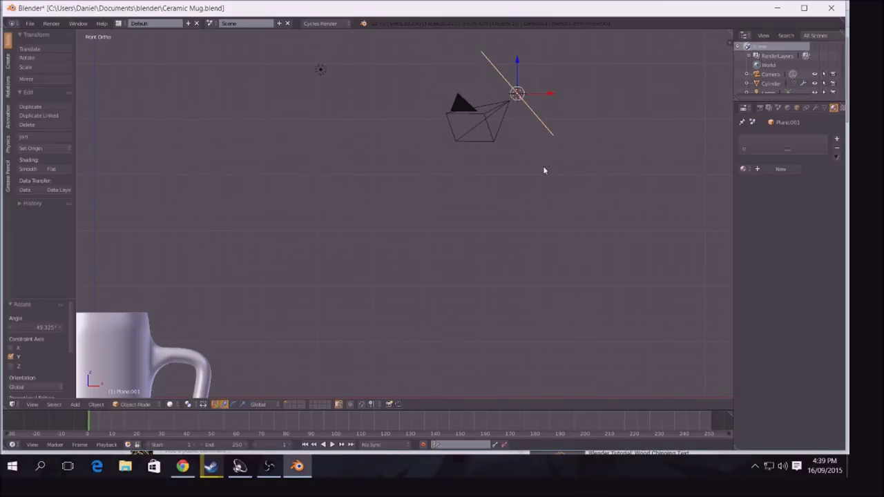
pyautogui.press('r')
pyautogui.press('z')
pyautogui.click(506, 167)
pyautogui.moveTo(506, 172); pyautogui.dragTo(435, 208, button='middle')
# - Move the light plane behind and above the camera, including about 3.138 along X and a final 0.604 up Z
pyautogui.press('g')
pyautogui.click(112, 315)
pyautogui.moveTo(112, 316); pyautogui.dragTo(209, 287, button='middle')
pyautogui.moveTo(542, 190); pyautogui.dragTo(543, 123)
pyautogui.moveTo(579, 145); pyautogui.dragTo(730, 136)
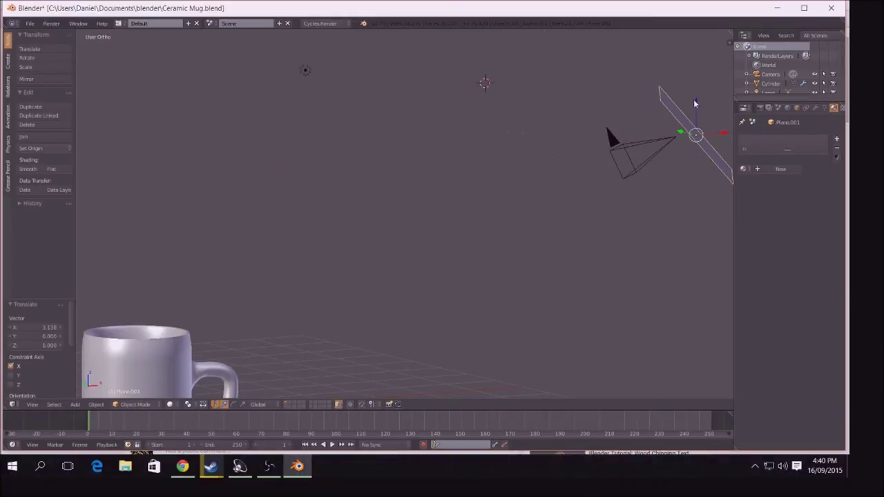
pyautogui.moveTo(694, 101); pyautogui.dragTo(320, 213, button='middle')
pyautogui.moveTo(249, 234); pyautogui.dragTo(249, 205)
pyautogui.moveTo(406, 328); pyautogui.dragTo(659, 247, button='middle')
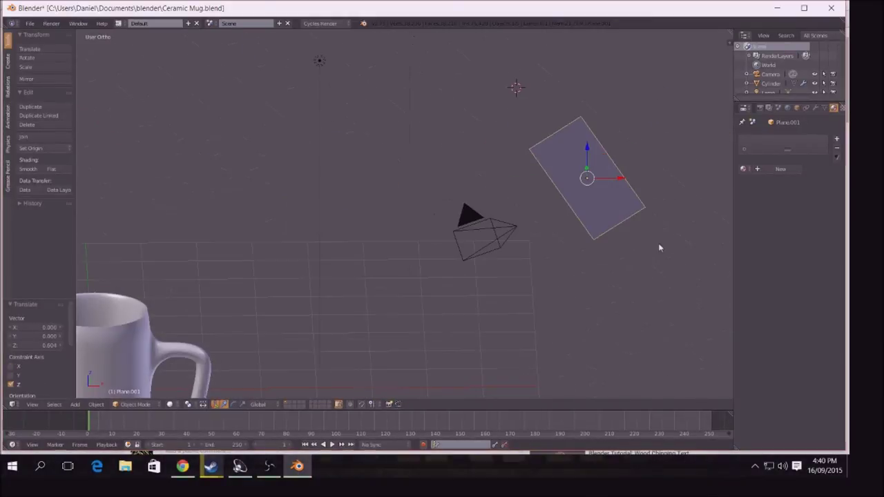
# - Scale the light plane by 5 and give it a new Emission material with strength 10
pyautogui.write('s5')
pyautogui.press('Return')
pyautogui.click(781, 169)
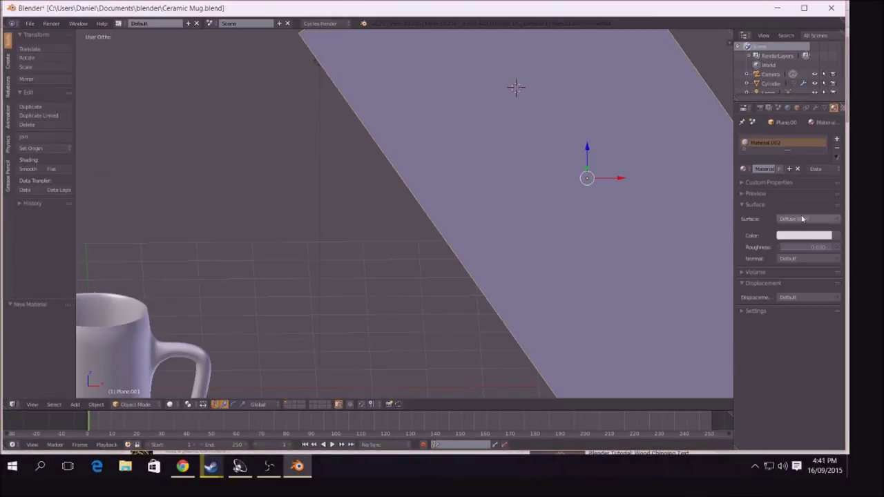
pyautogui.click(803, 219)
pyautogui.click(746, 272)
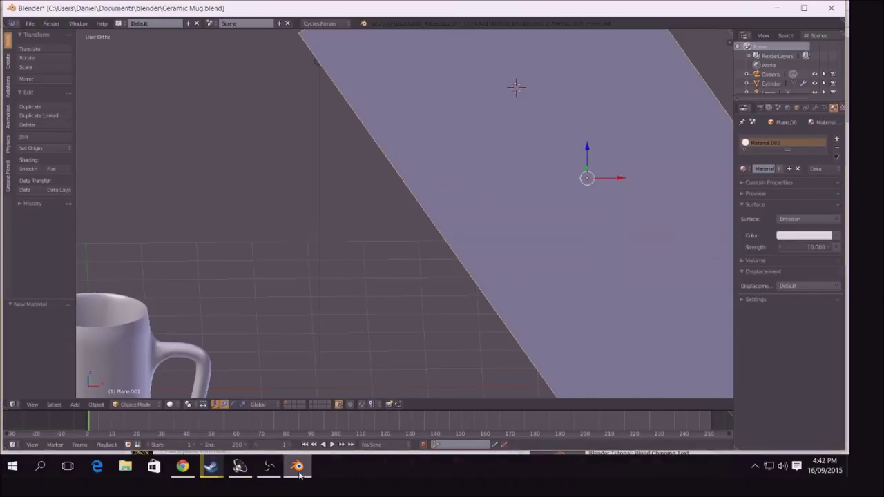
# - Look through the camera with Lock Camera to View enabled and frame the whole mug
pyautogui.press('KP_0')
pyautogui.press('a')
pyautogui.press('n')
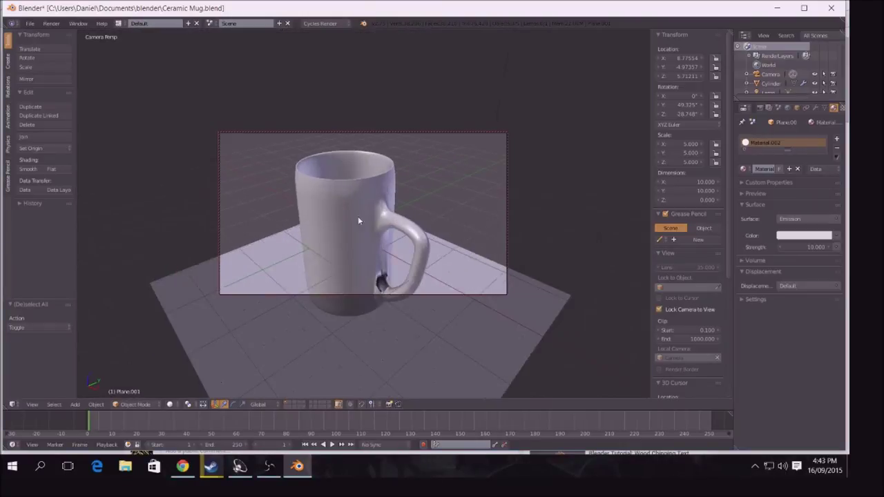
pyautogui.moveTo(358, 216); pyautogui.dragTo(446, 343, button='middle')
# - Select the ground plane and switch the viewport to Rendered shading
pyautogui.rightClick(447, 343)
pyautogui.click(169, 404)
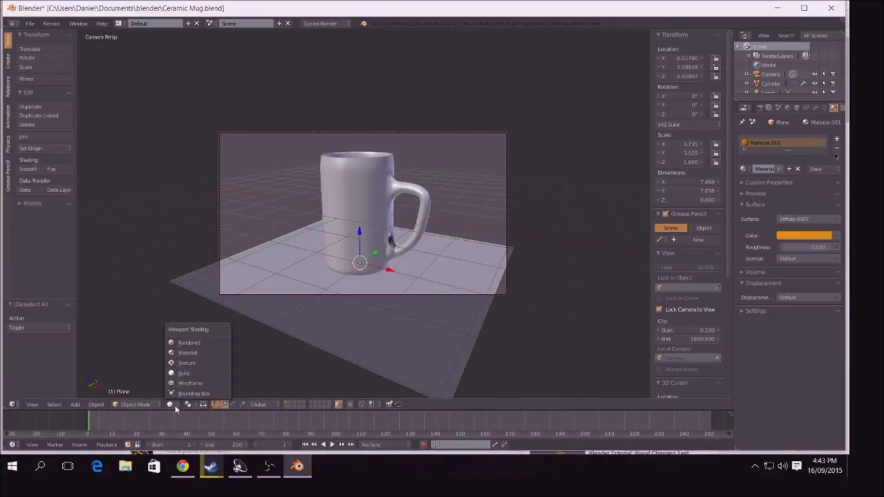
pyautogui.click(201, 346)
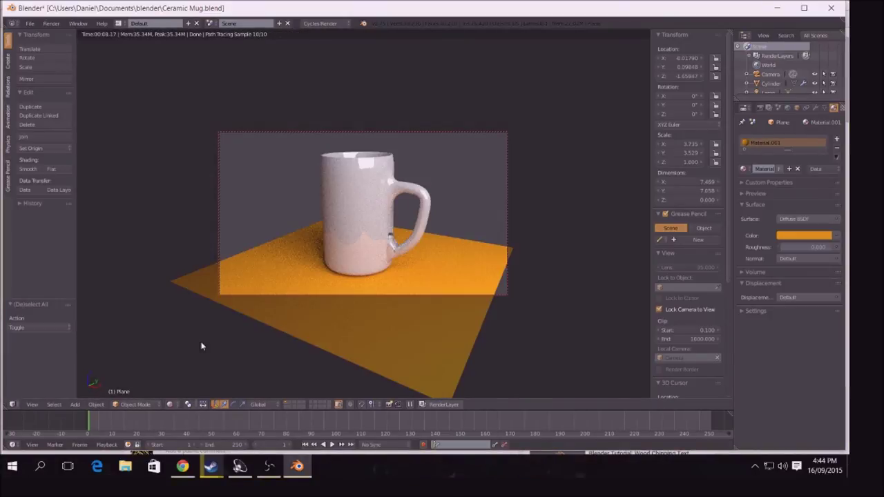